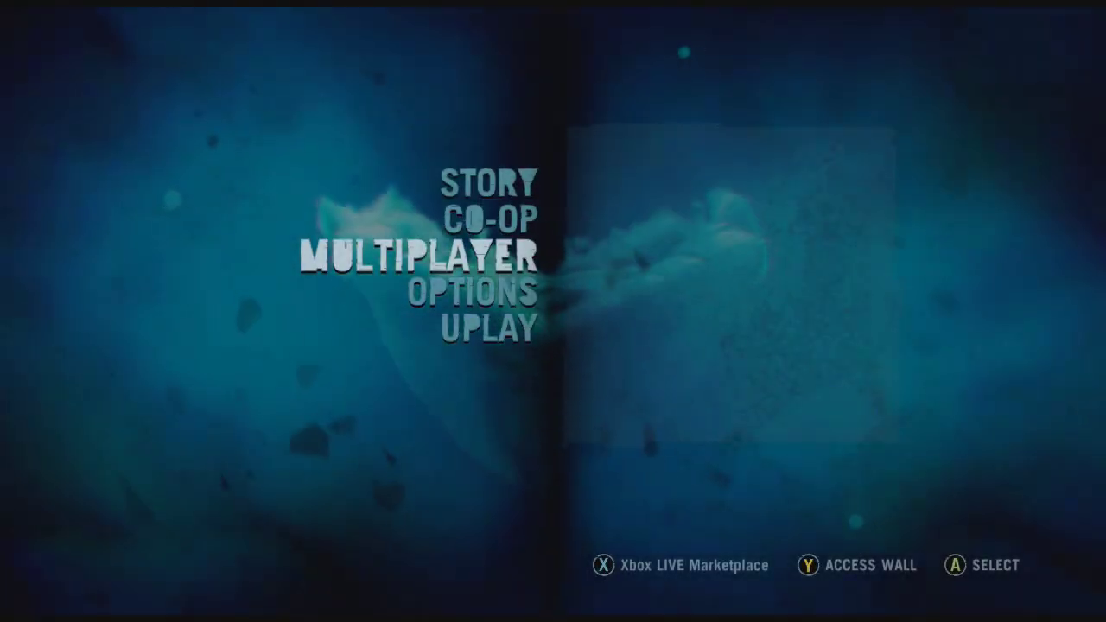
Step: Open the multiplayer Map Editor, accept the content alert, and create a new map with the hard drive as storage device
key("Up")
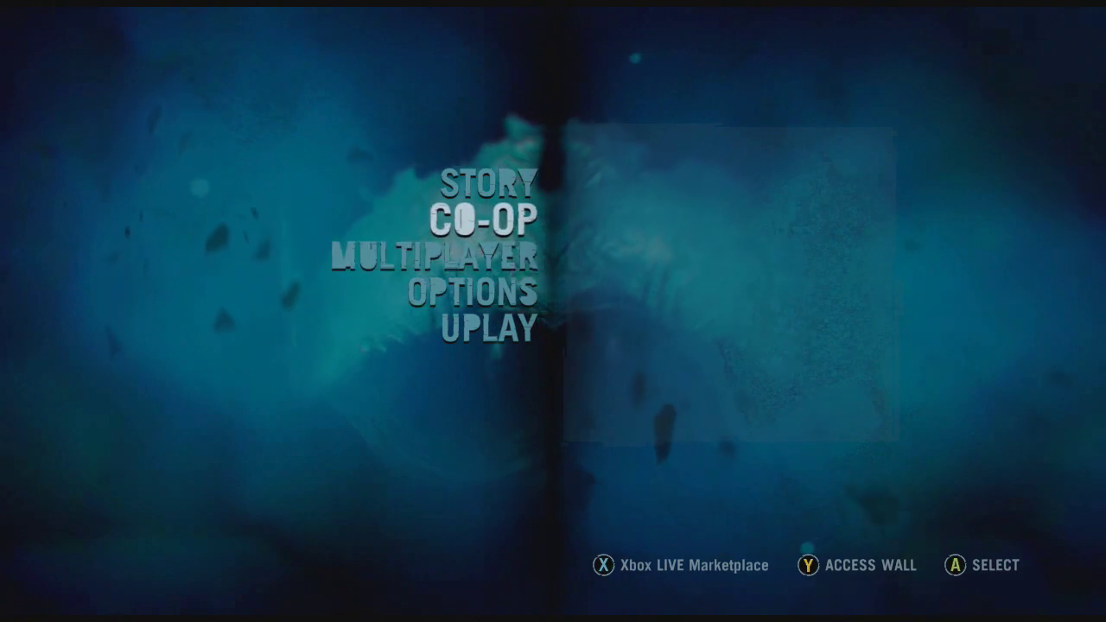
key("Down")
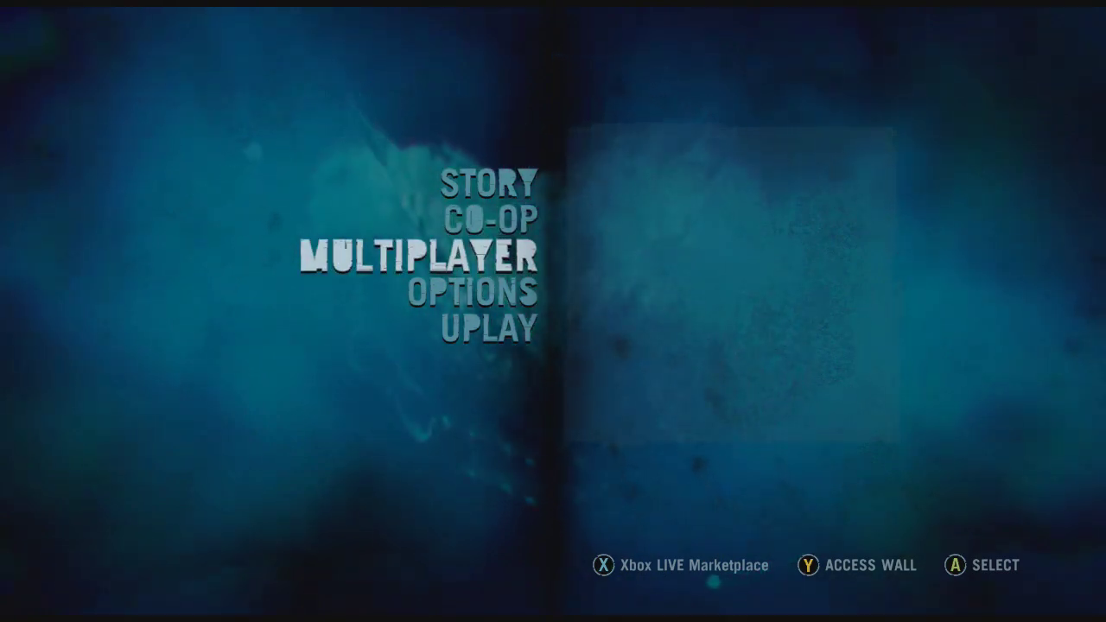
key("Return")
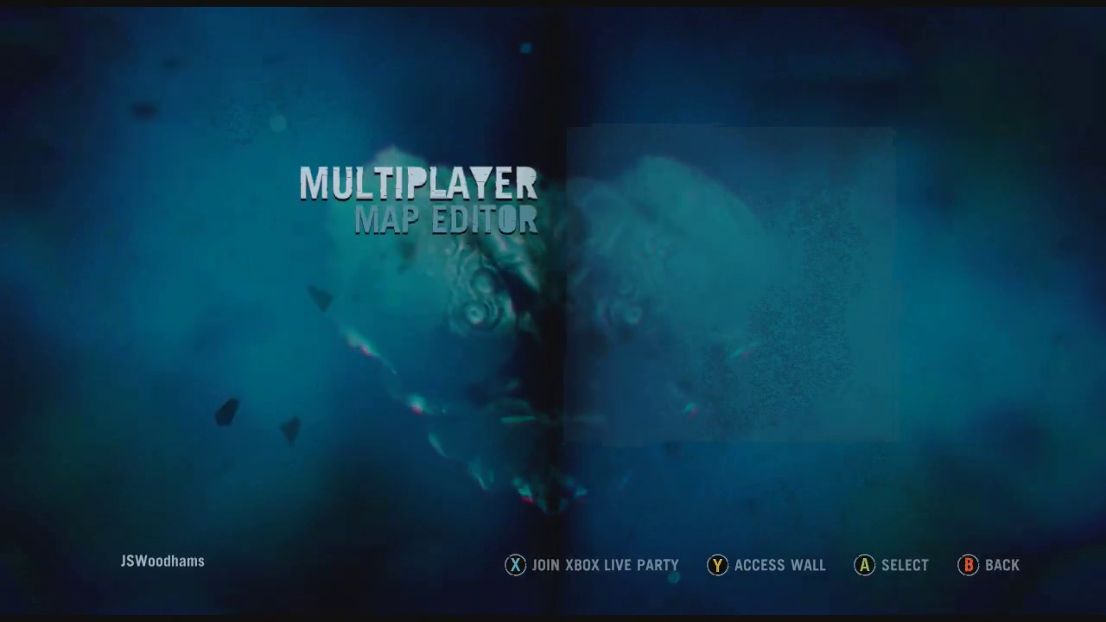
key("Down")
key("Return")
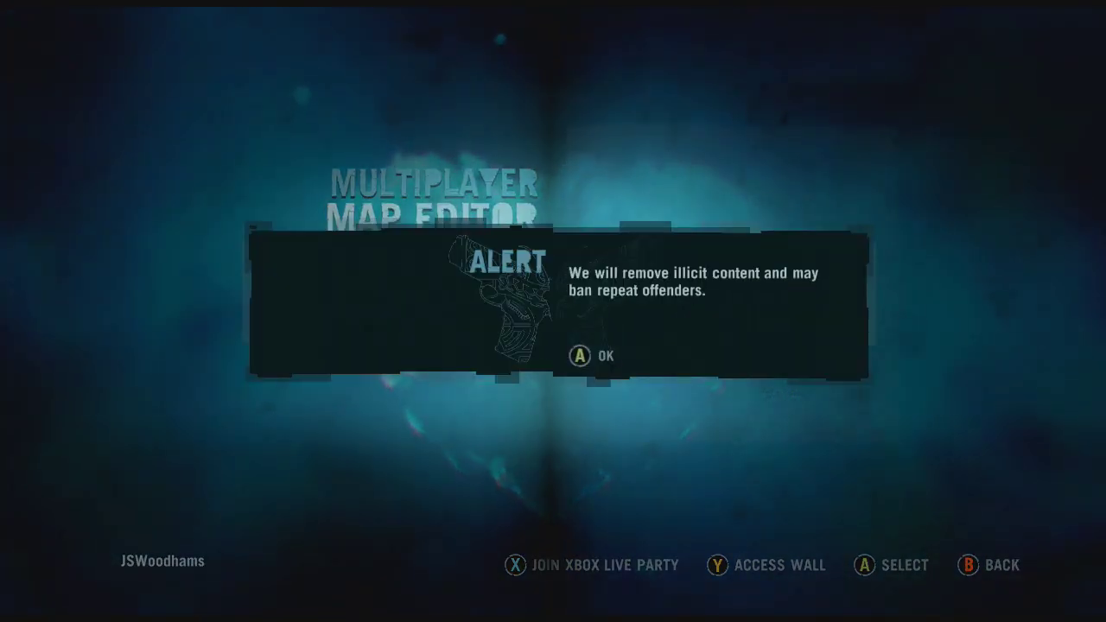
key("Return")
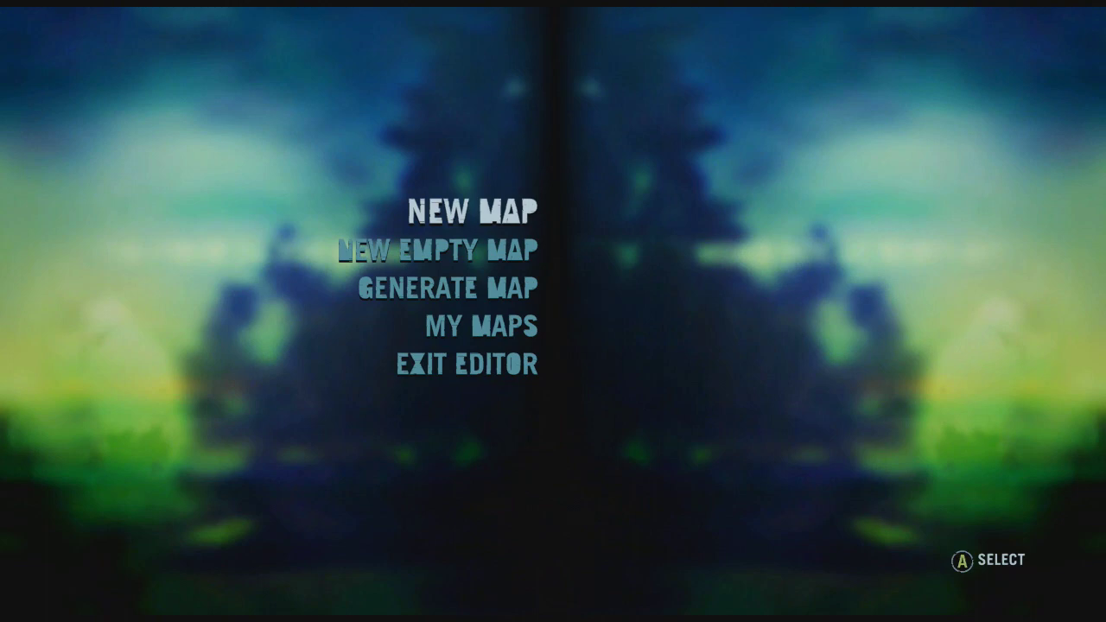
key("Return")
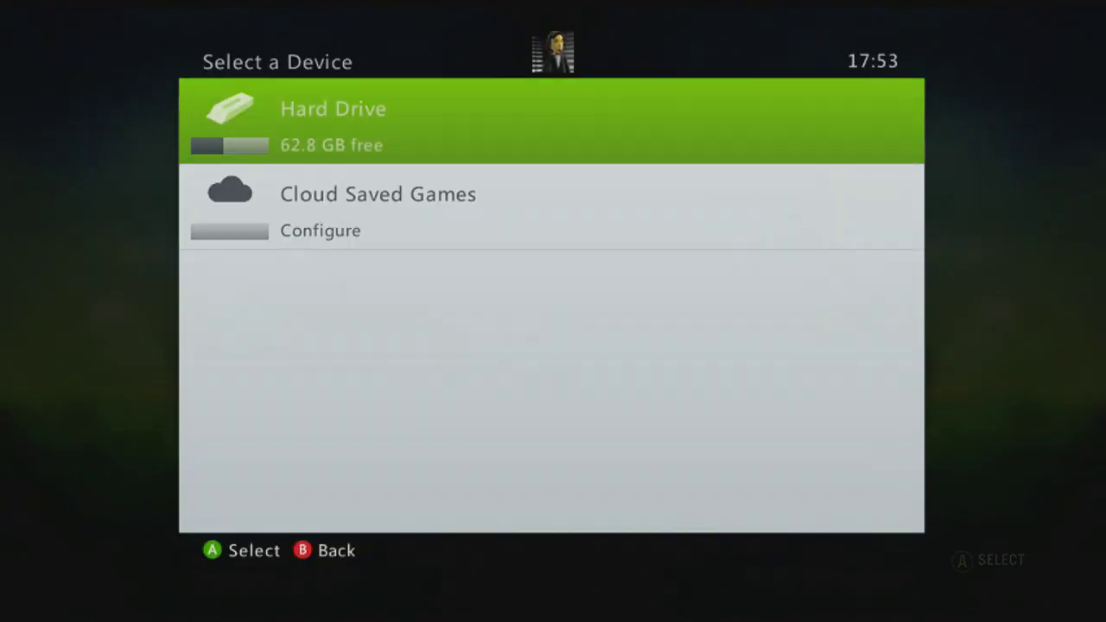
key("Return")
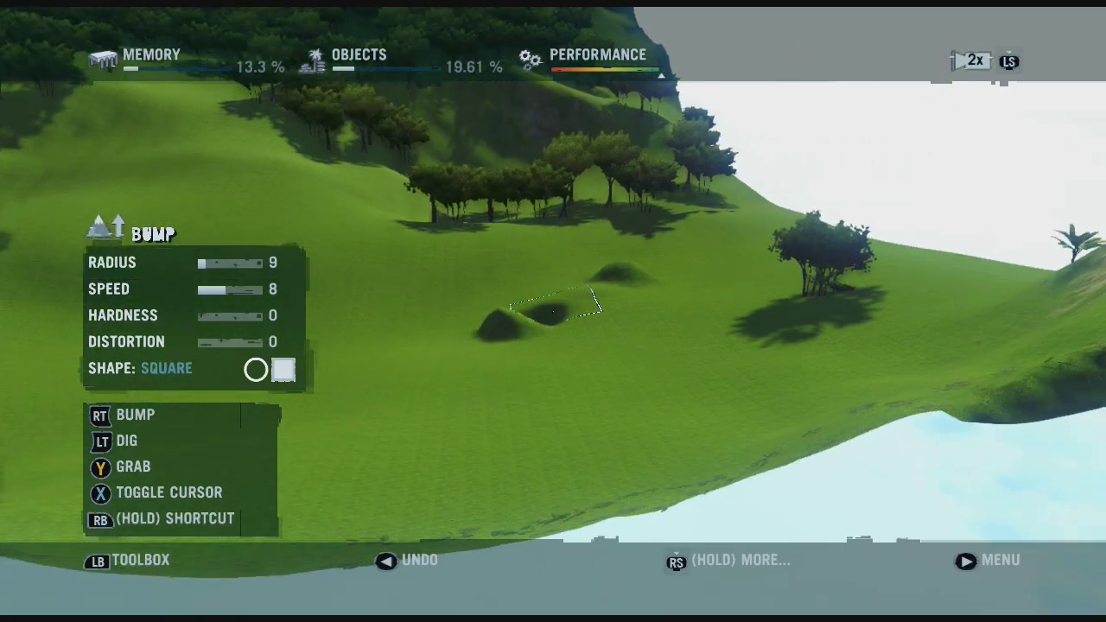
Step: Raise a broad hill beside the small mounds using the Bump tool with a circle shape and radius 38
key("Up")
key("Up")
key("Up")
key("Up")
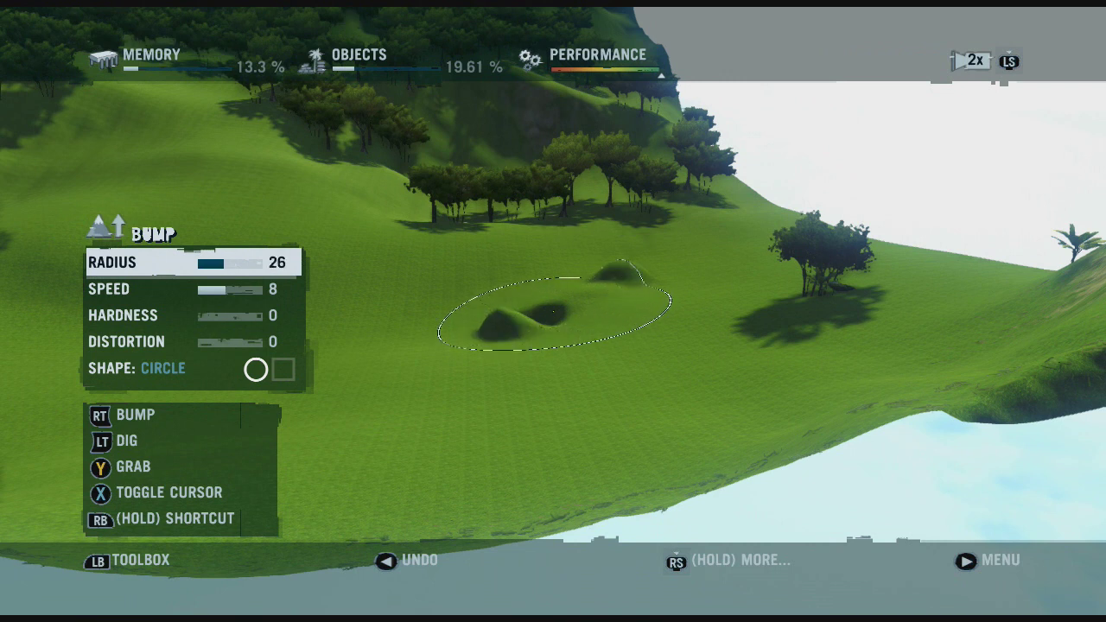
key("Right")
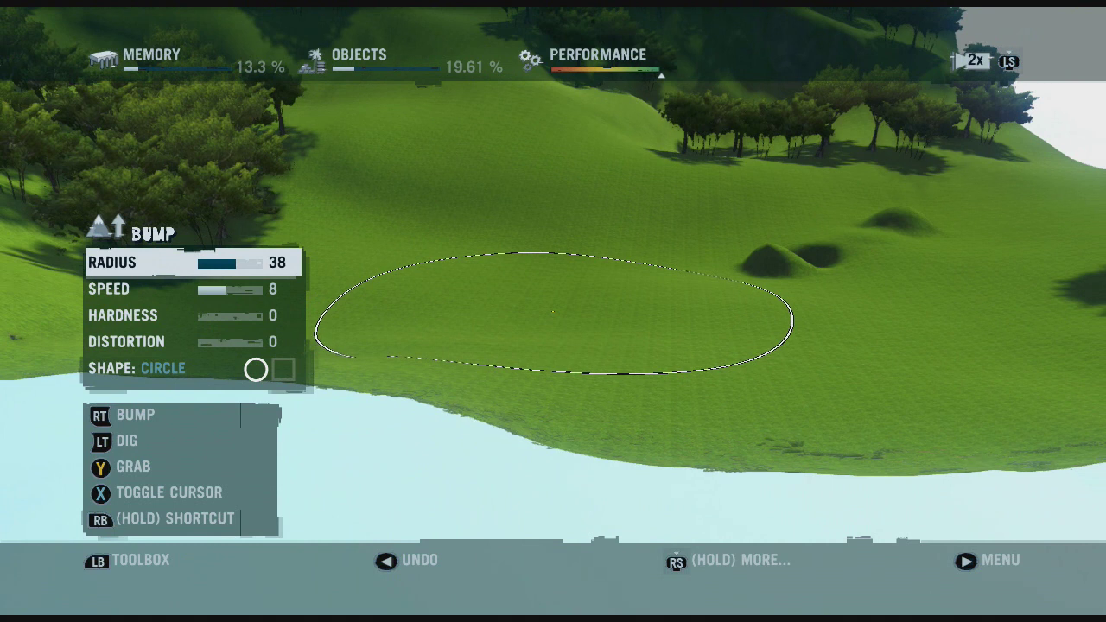
left_click(553, 312)
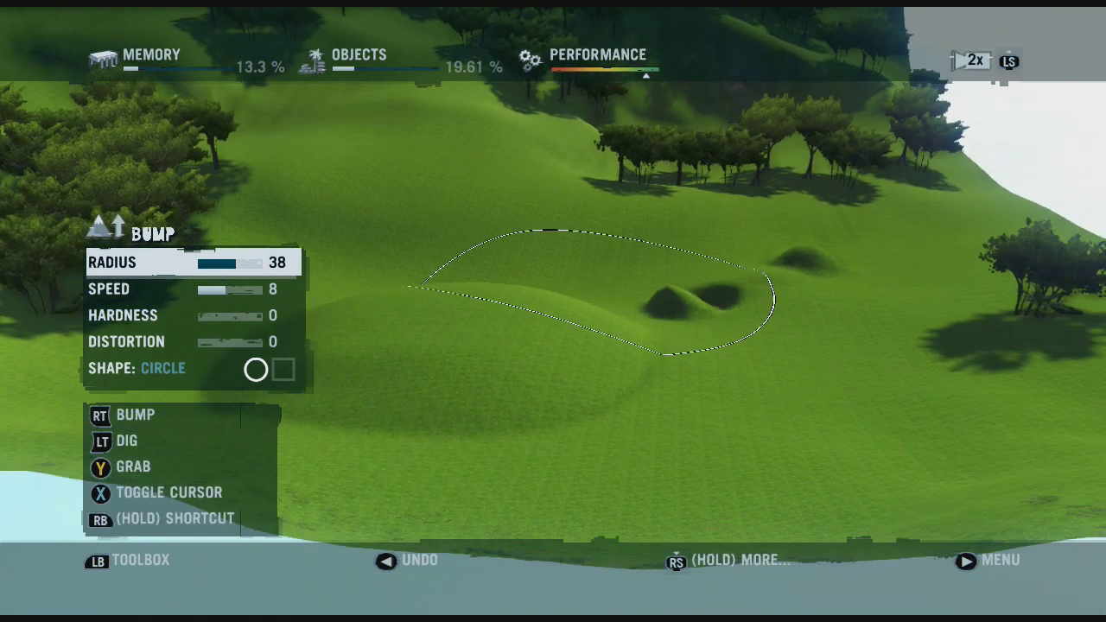
mouse_move(592, 302)
left_mouse_down()
mouse_move(605, 324)
mouse_move(803, 356)
mouse_move(593, 335)
mouse_move(457, 280)
mouse_move(554, 312)
left_mouse_up()
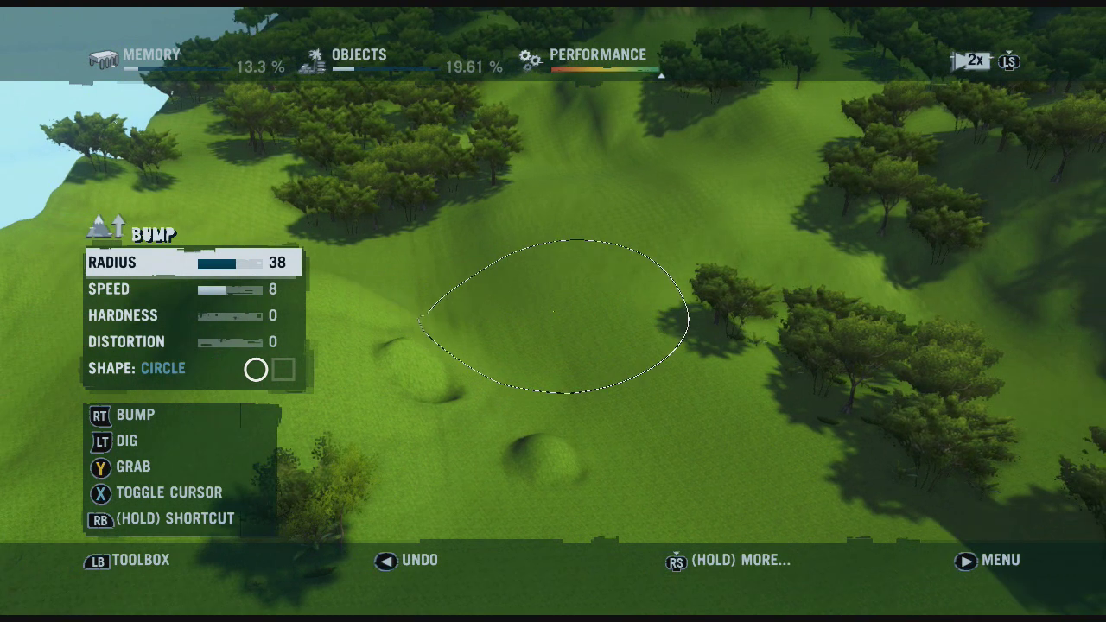
Step: Pick the Flatten terrain tool briefly and switch to the Add New Objects tool
key("LB")
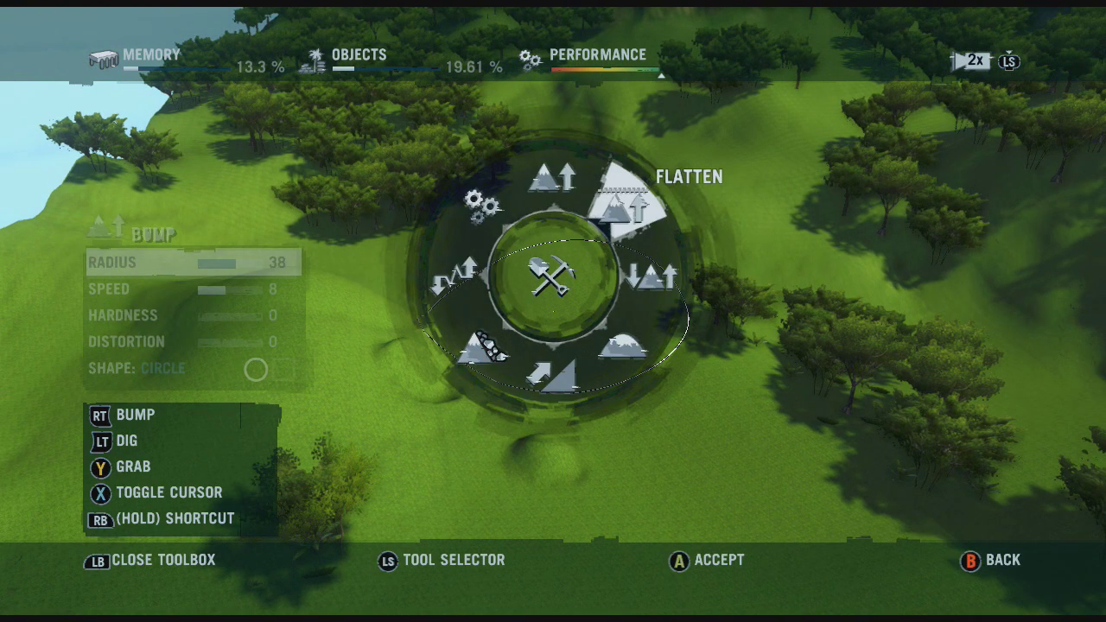
key("Return")
key("LB")
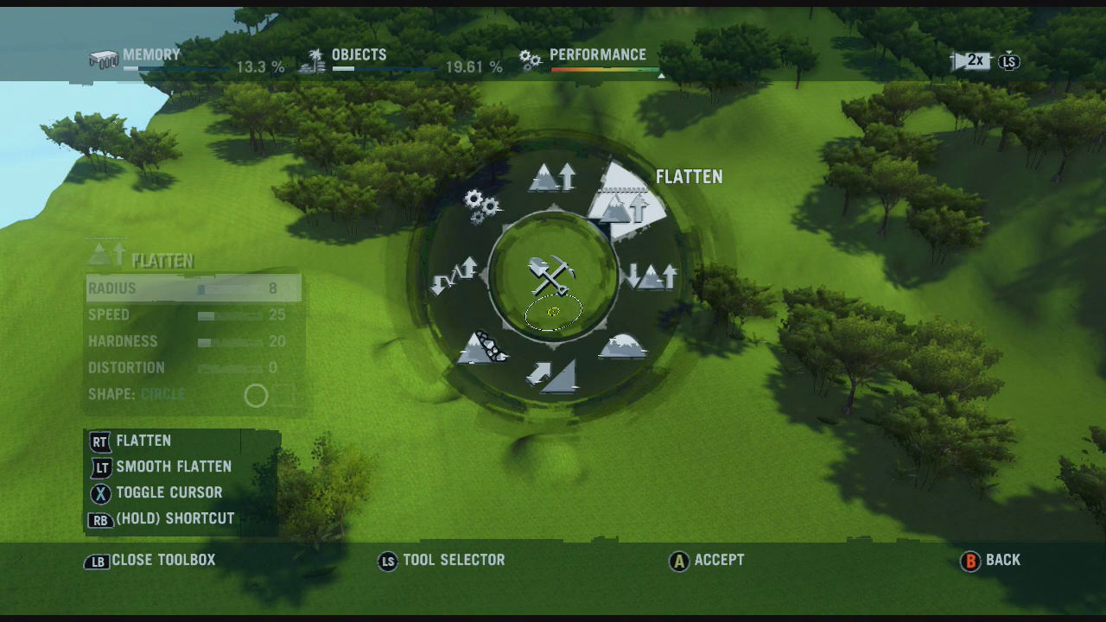
key("b")
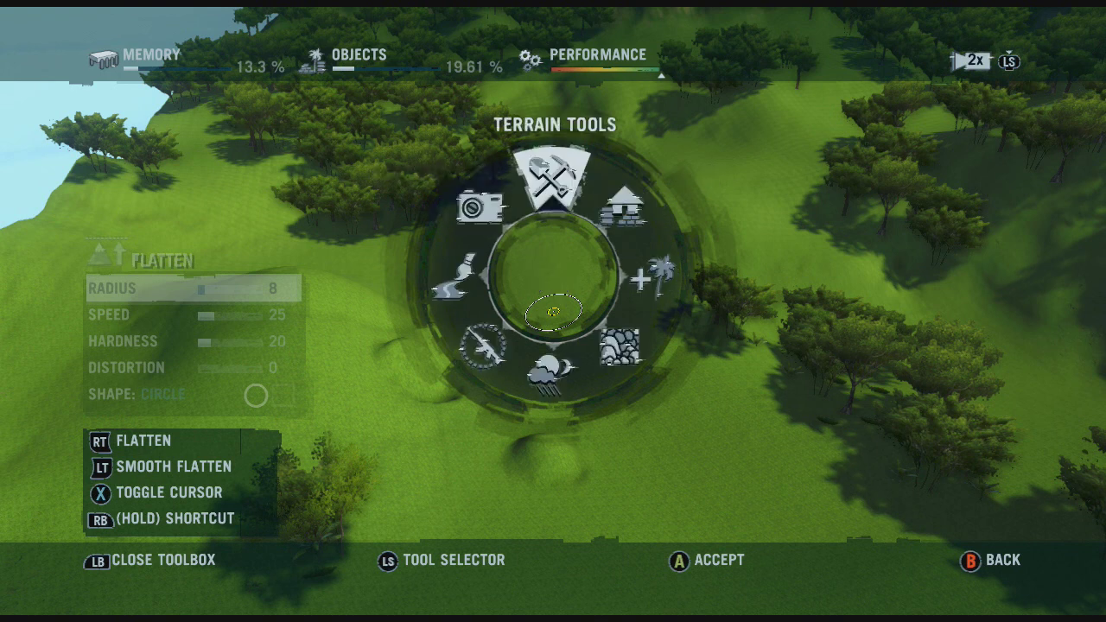
key("a")
key("Right")
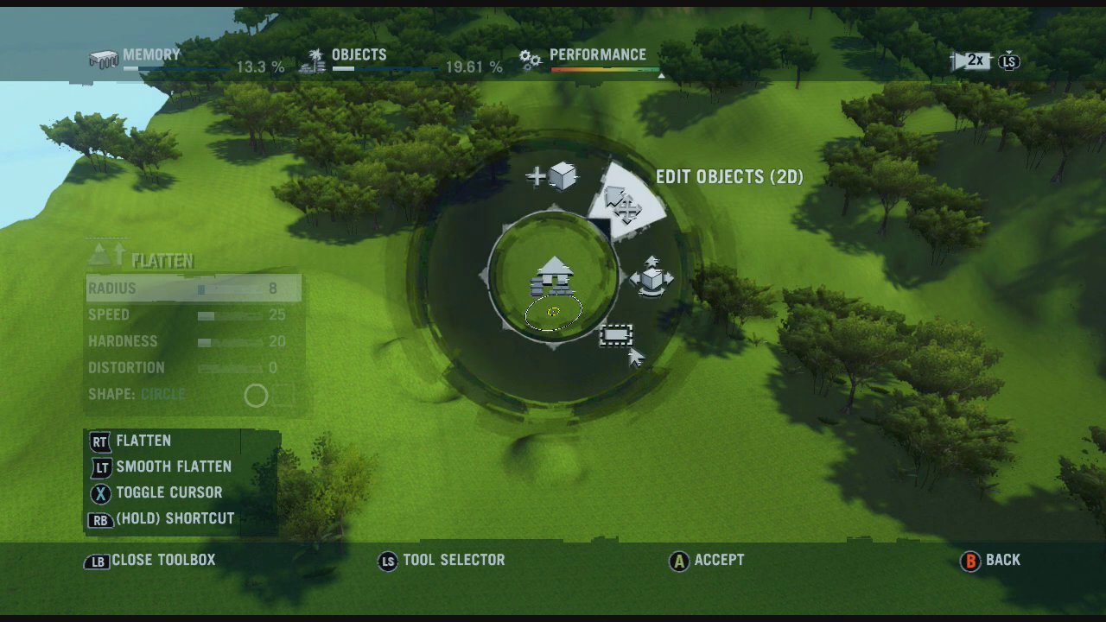
key("Left")
key("Return")
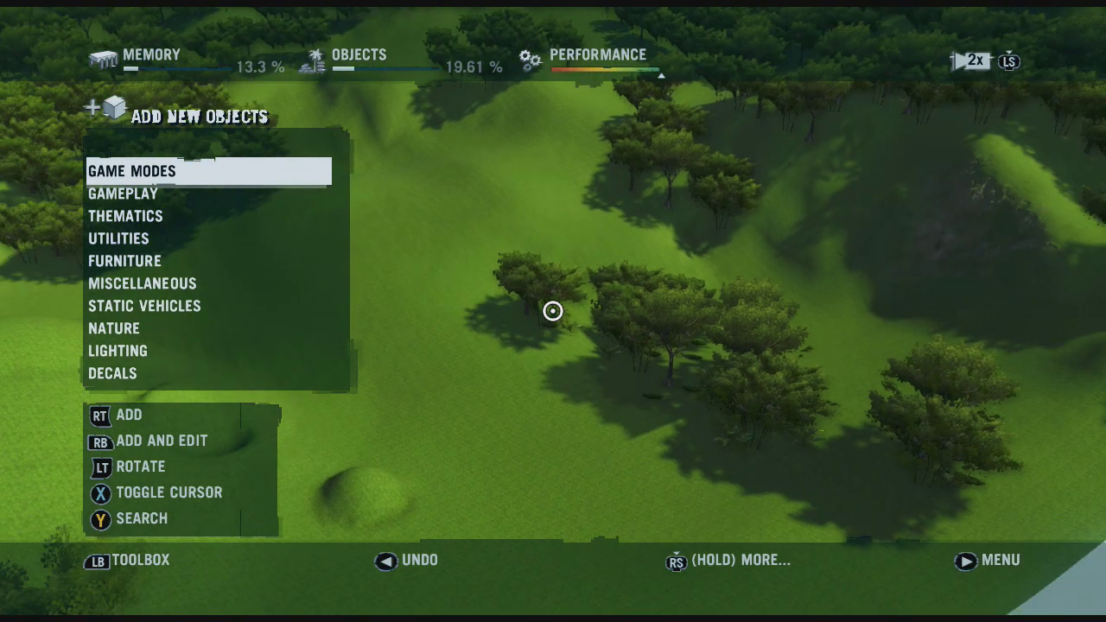
Step: Place Doctor House 01 from the Miscellaneous objects on the open grass near the trees
key("Down")
key("Down")
key("Down")
key("Down")
key("Down")
key("Down")
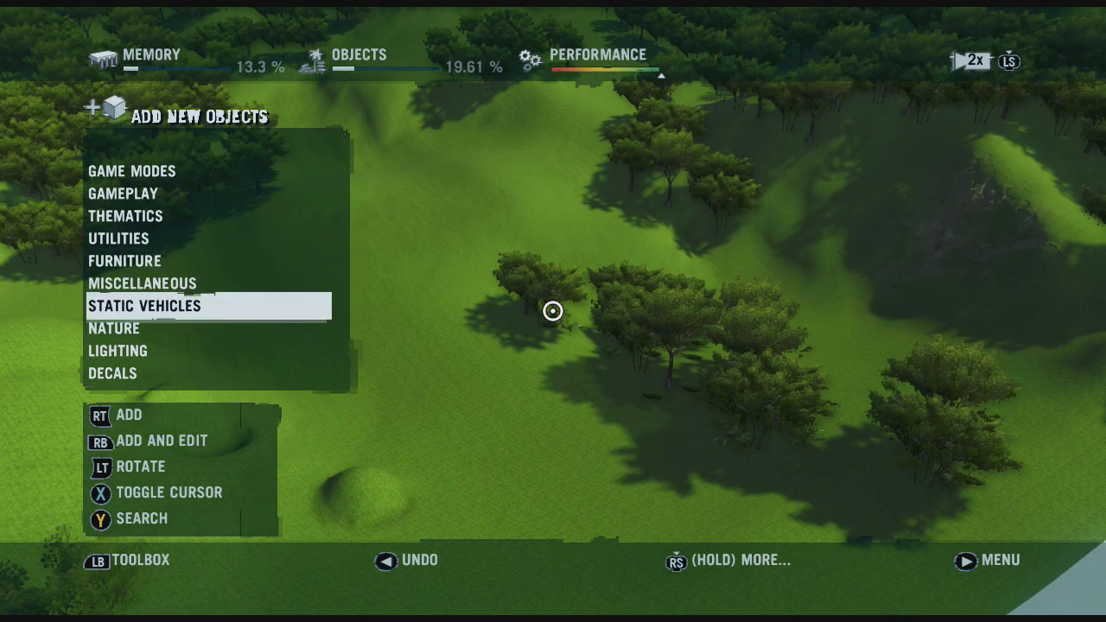
key("Up")
key("Return")
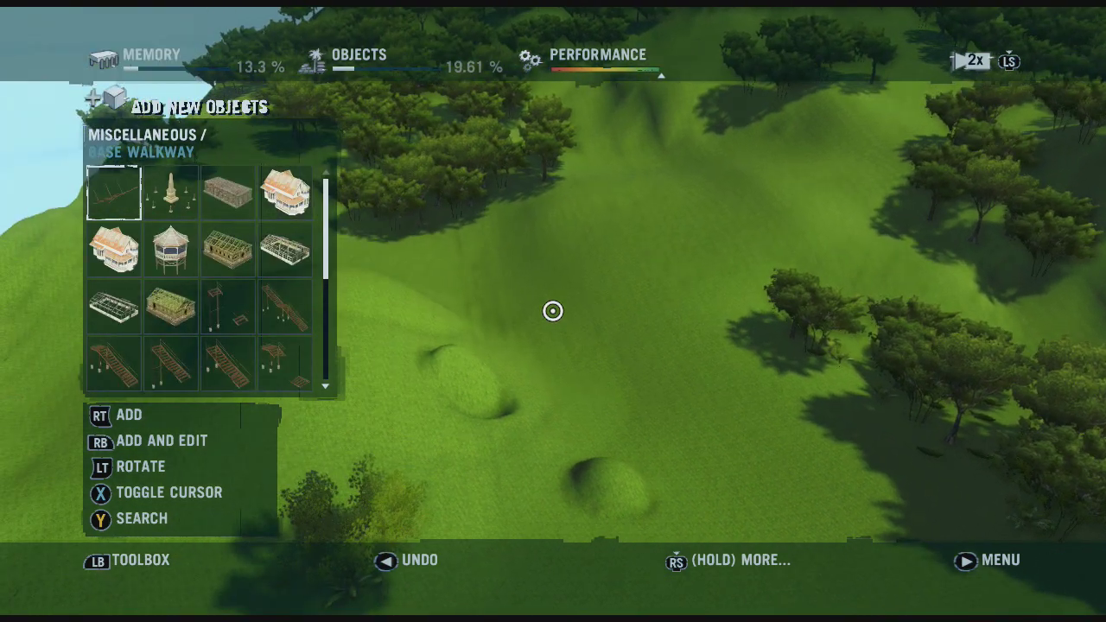
key("Right")
key("Right")
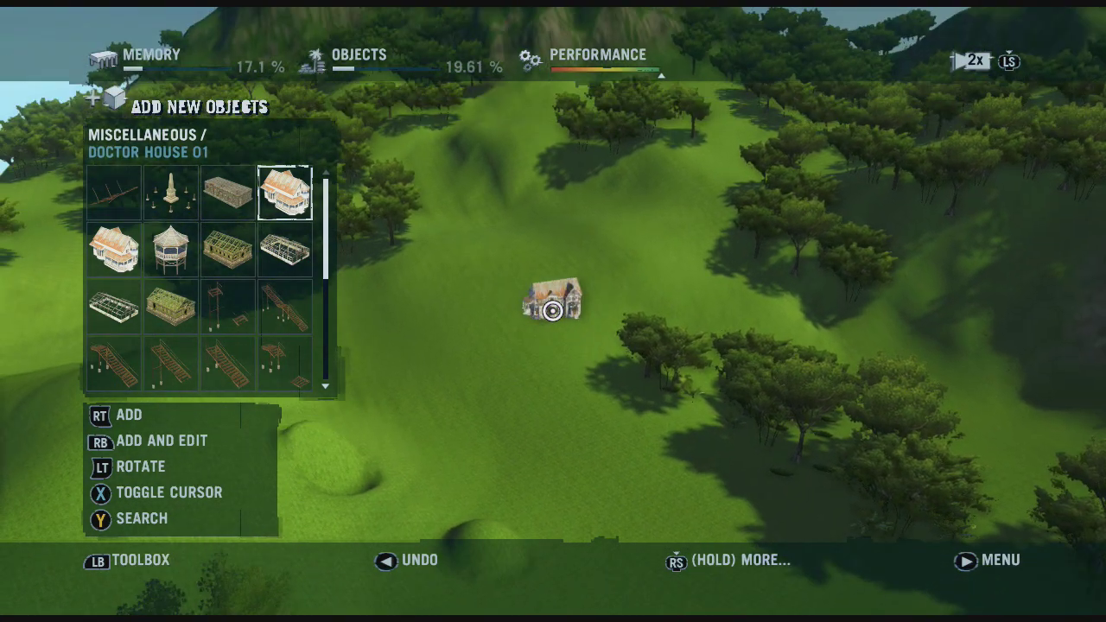
left_click(553, 311)
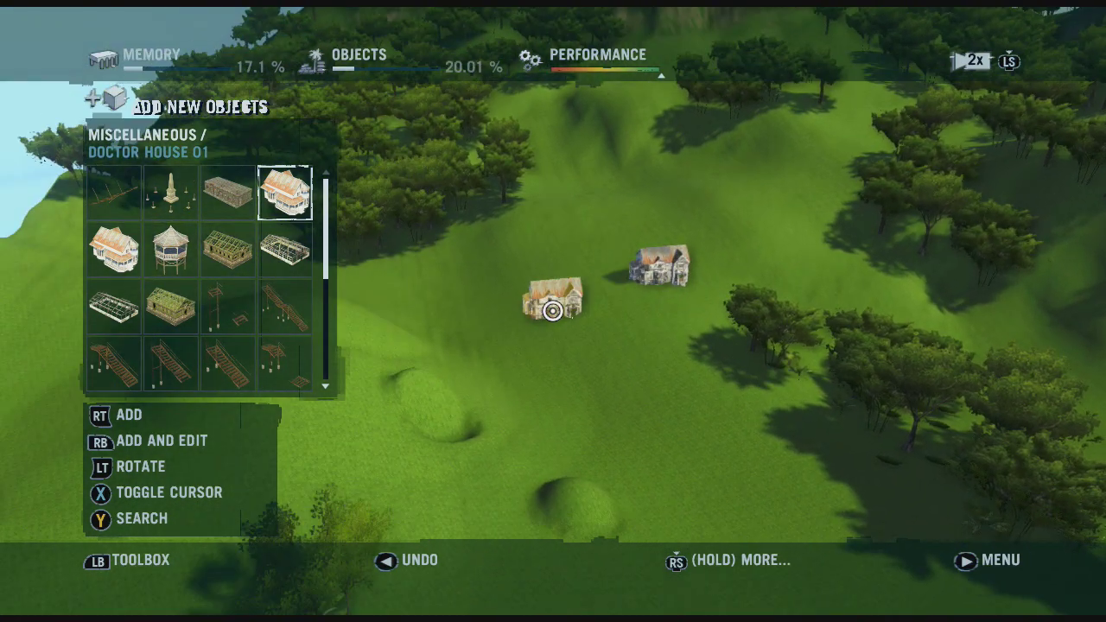
Step: Place Metal Stairs 02 on the open grass near the small mounds
key("Down")
key("Down")
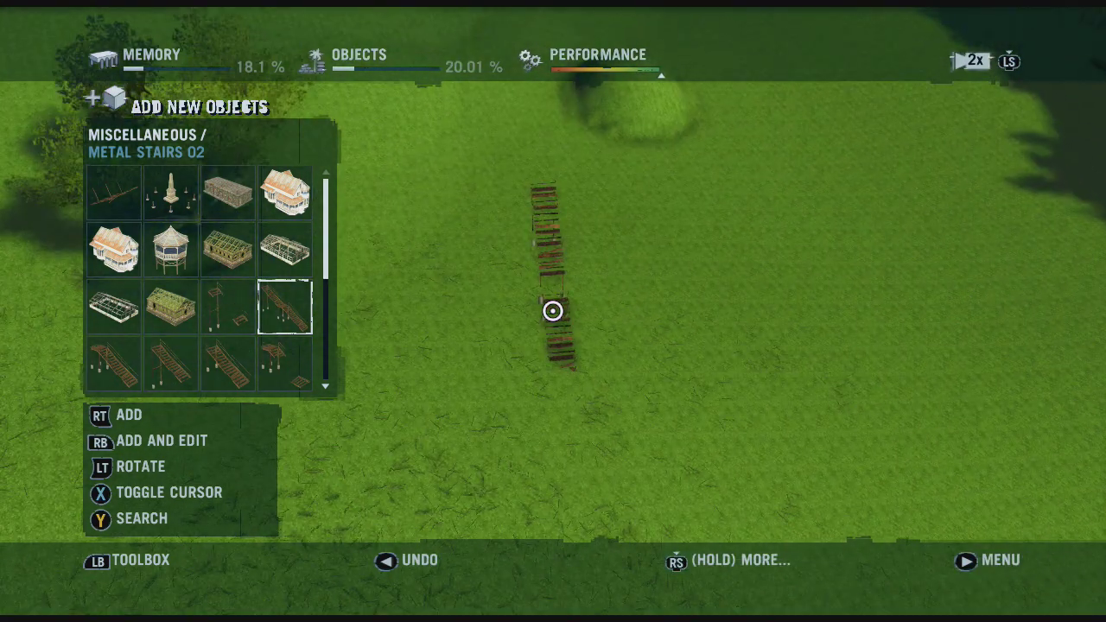
left_click(553, 311)
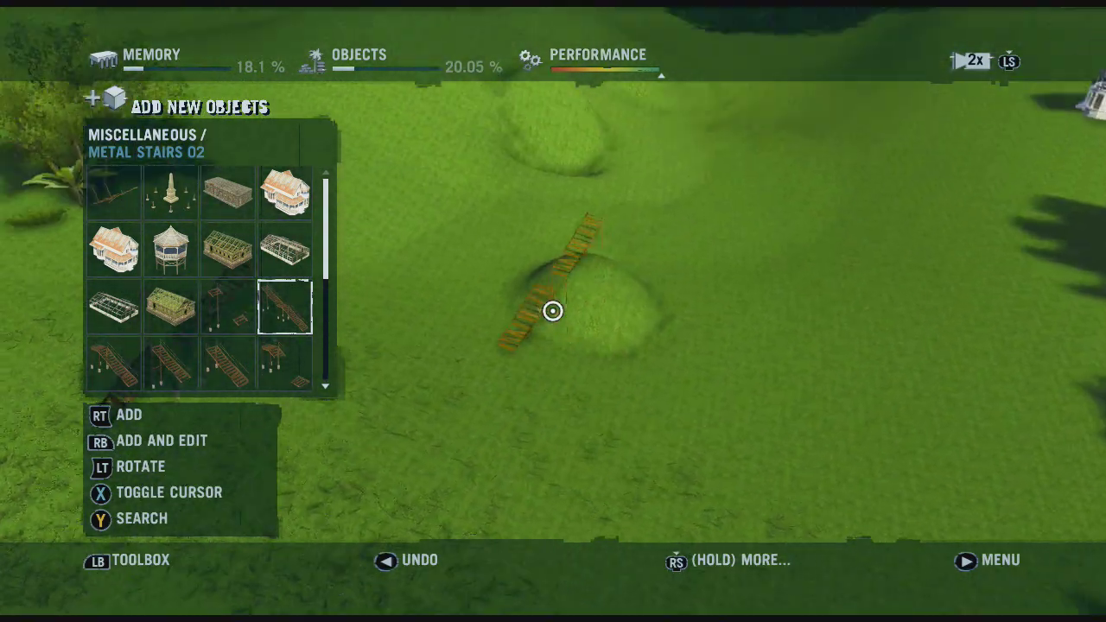
Step: Place Greenhouse 01 on the grass between the small mound and the trees
key("Left")
key("Left")
key("Left")
key("Right")
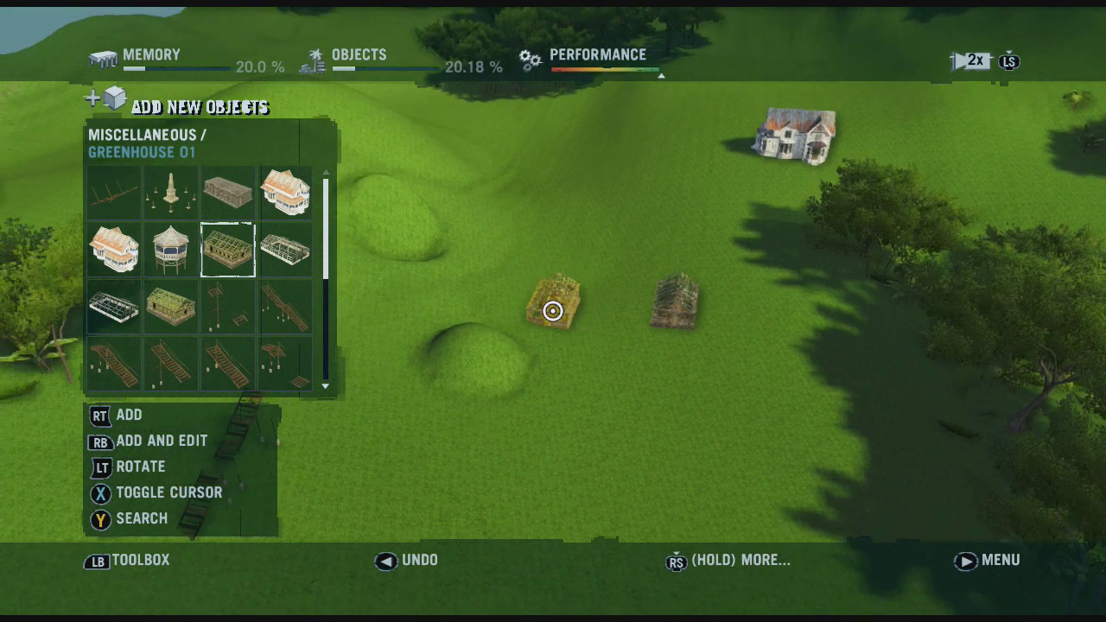
Step: Place Pier 01 from the Miscellaneous objects on the grass near the edge of the land
key("Down")
key("Down")
key("Down")
key("Down")
key("Down")
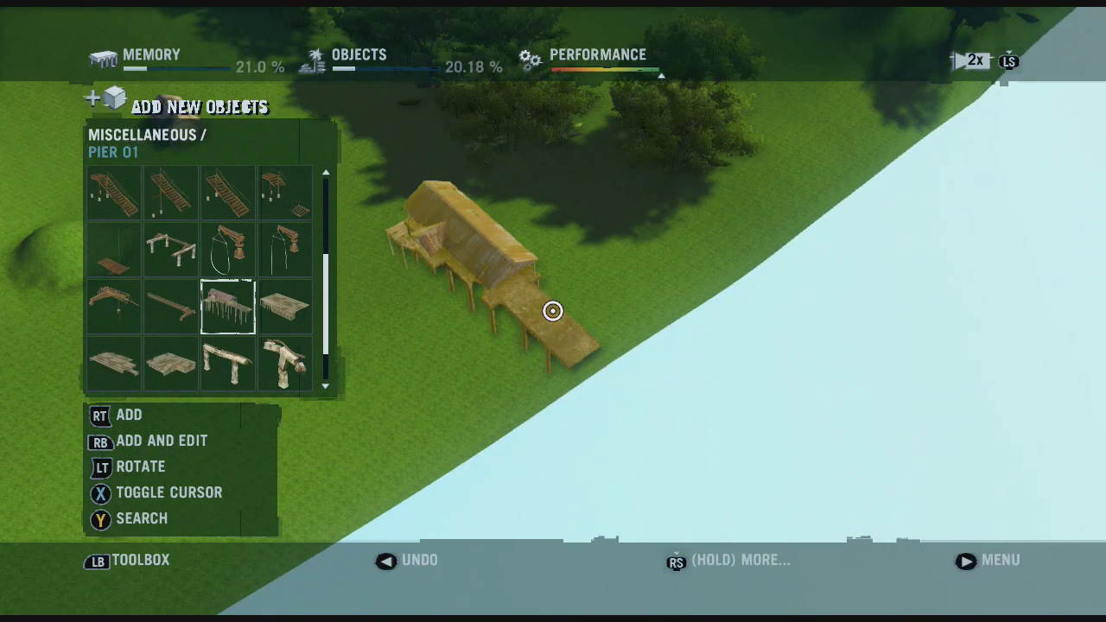
left_click(553, 311)
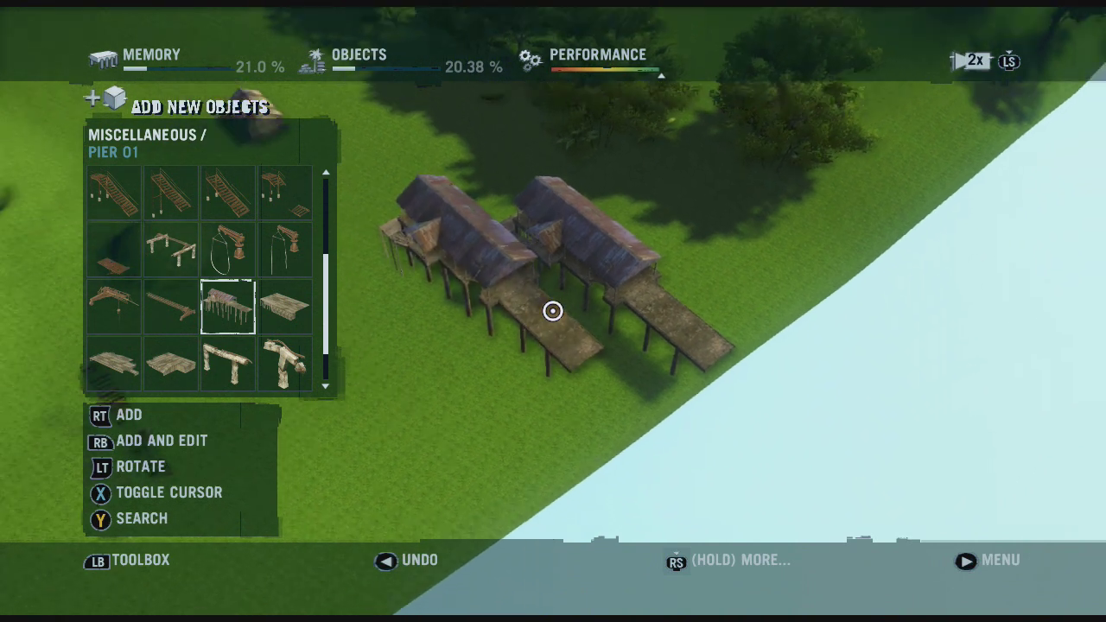
Step: Go through the object editing tools and remove the placed pier
key("Tab")
key("Right")
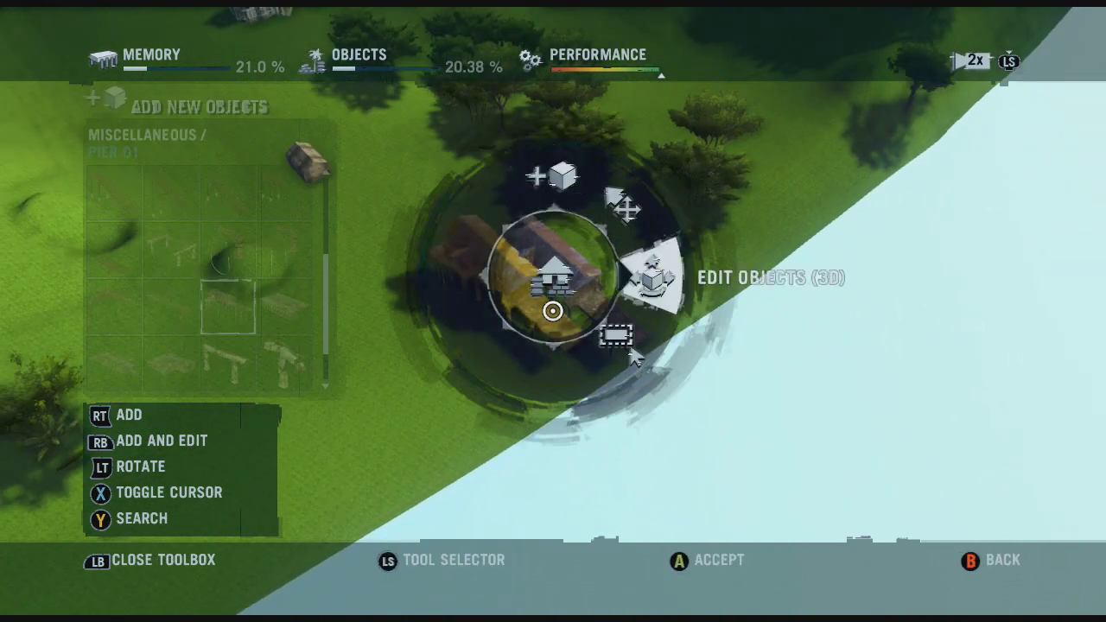
key("Up")
key("Escape")
key("Down")
key("Return")
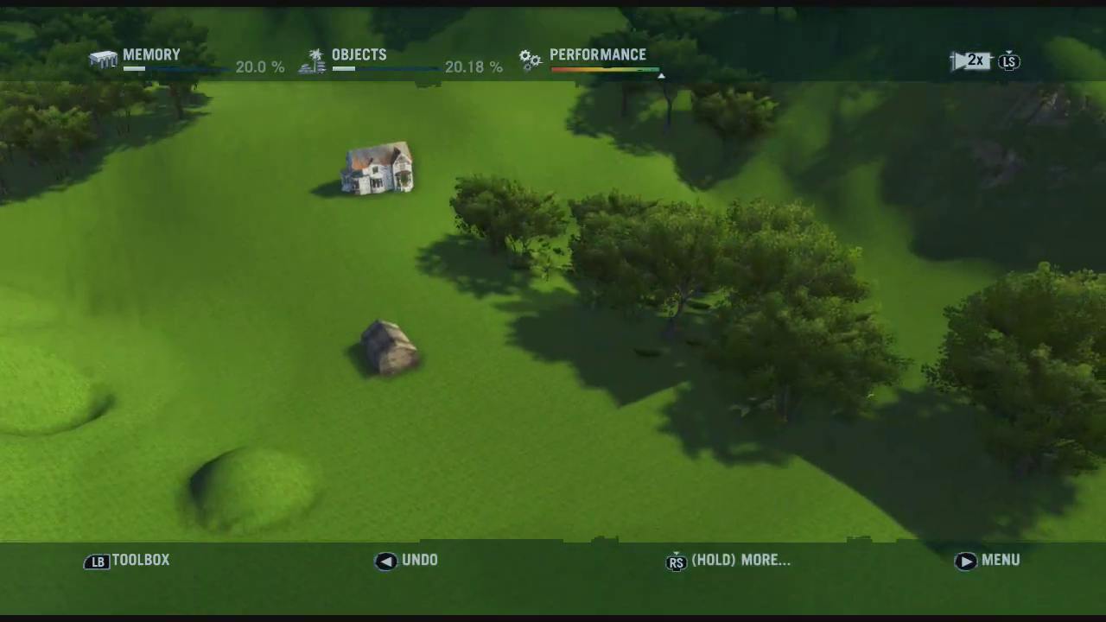
key("Tab")
key("Right")
key("Return")
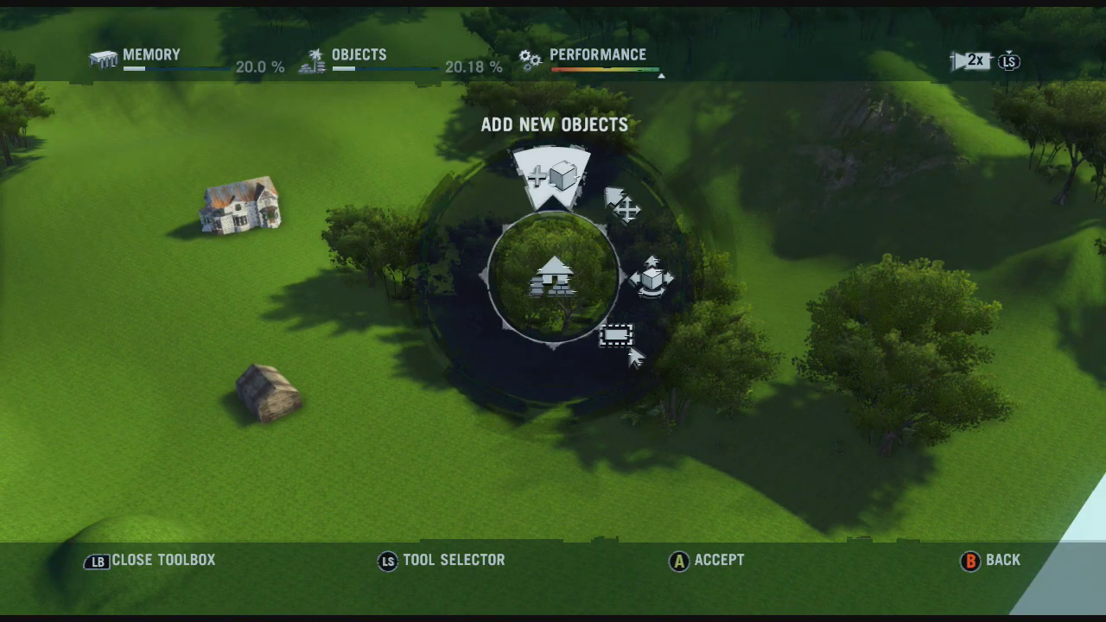
key("Escape")
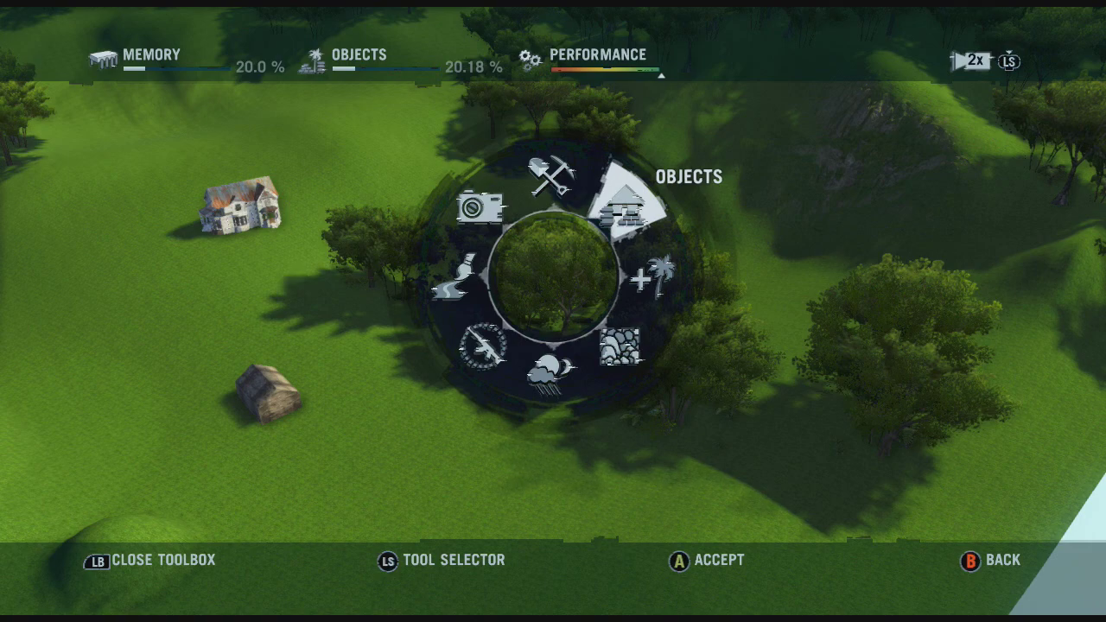
key("Escape")
Step: Review the map's validation summary and the requirements for Domination, Team Deathmatch and Transmission, and return to the editor
key("Escape")
key("Down")
key("Down")
key("Down")
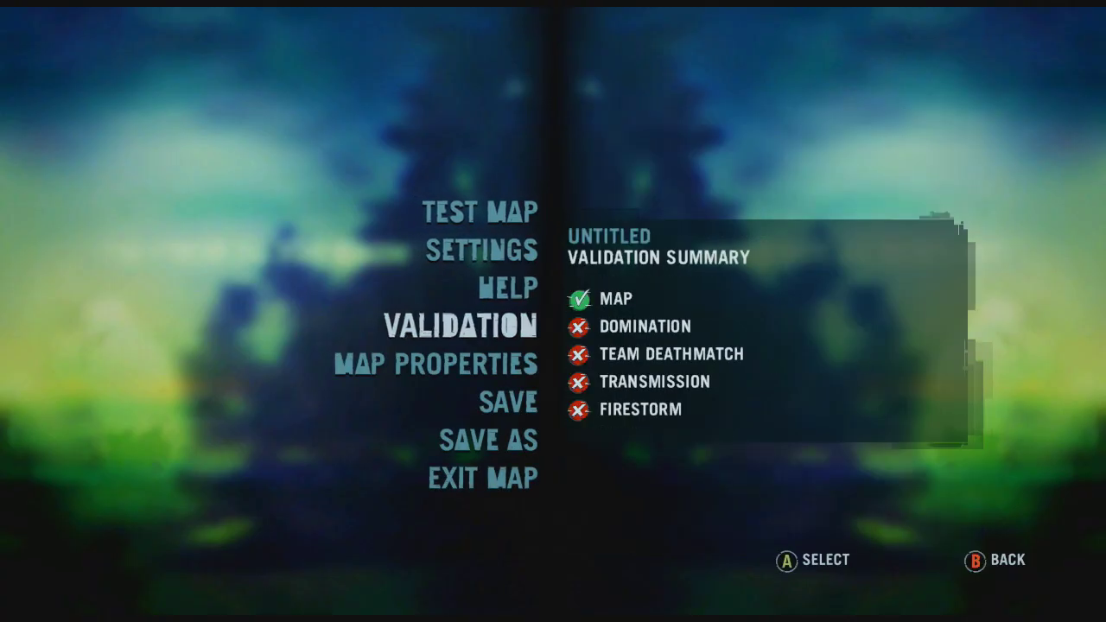
key("Return")
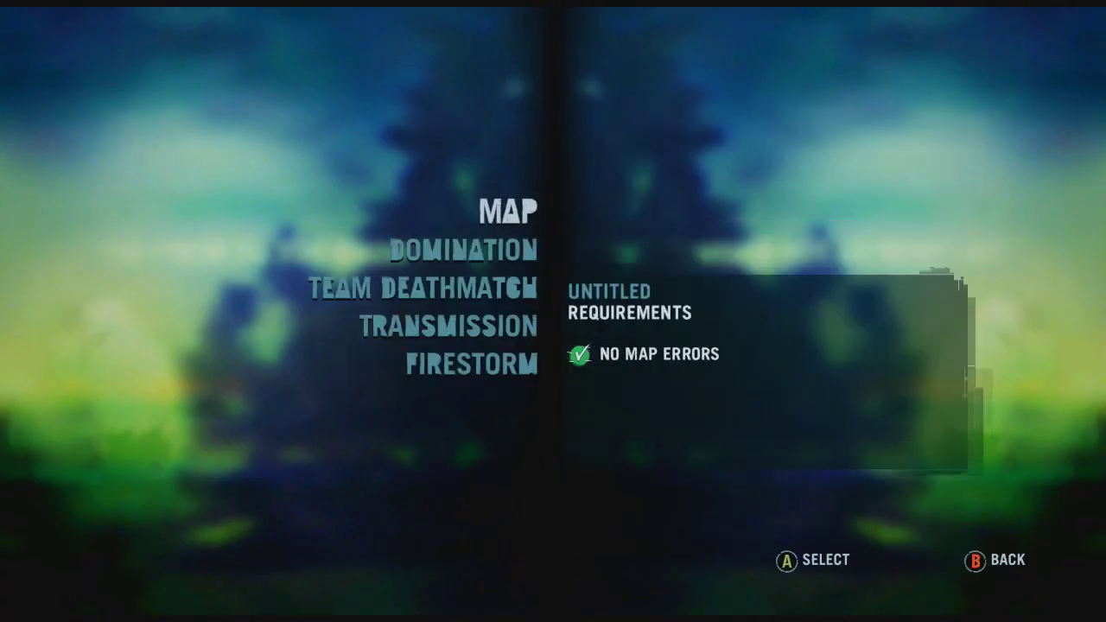
key("Down")
key("Down")
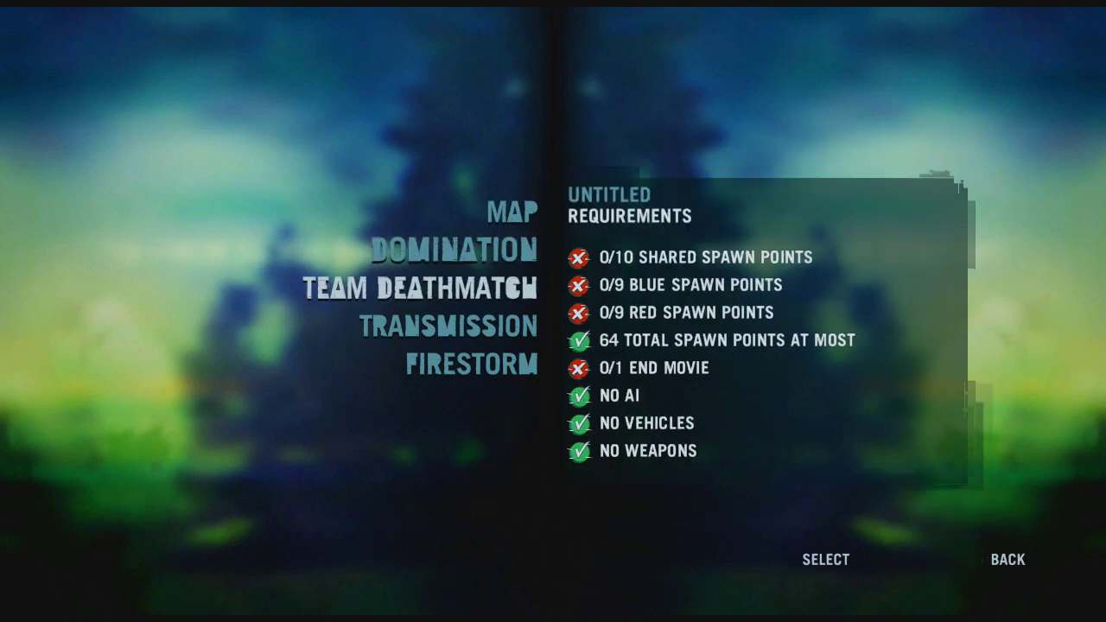
key("Up")
key("Down")
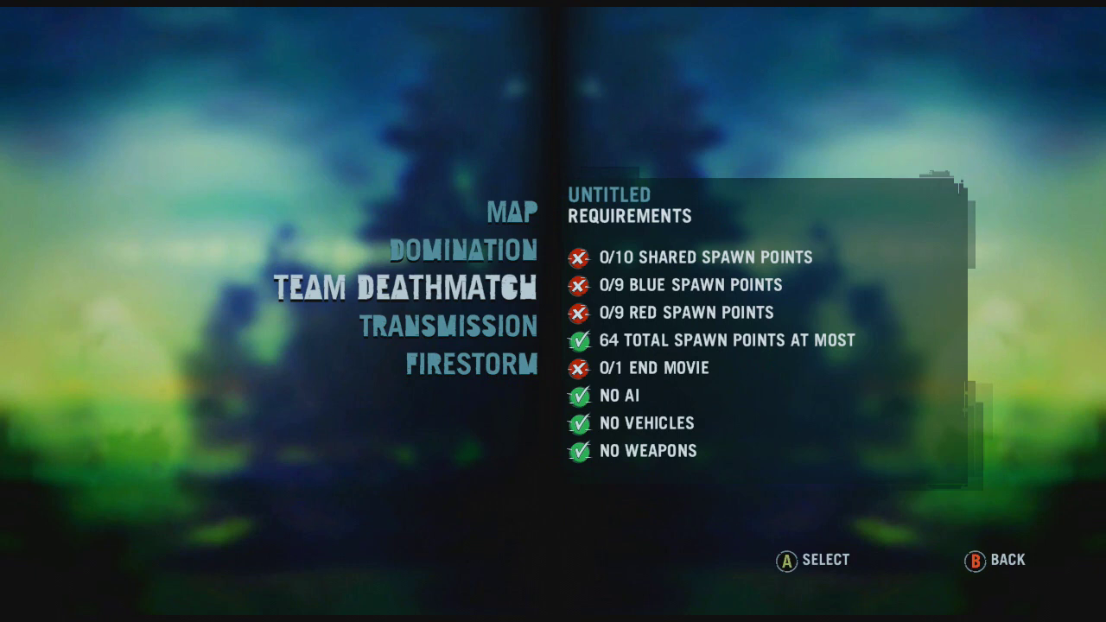
key("Down")
key("Down")
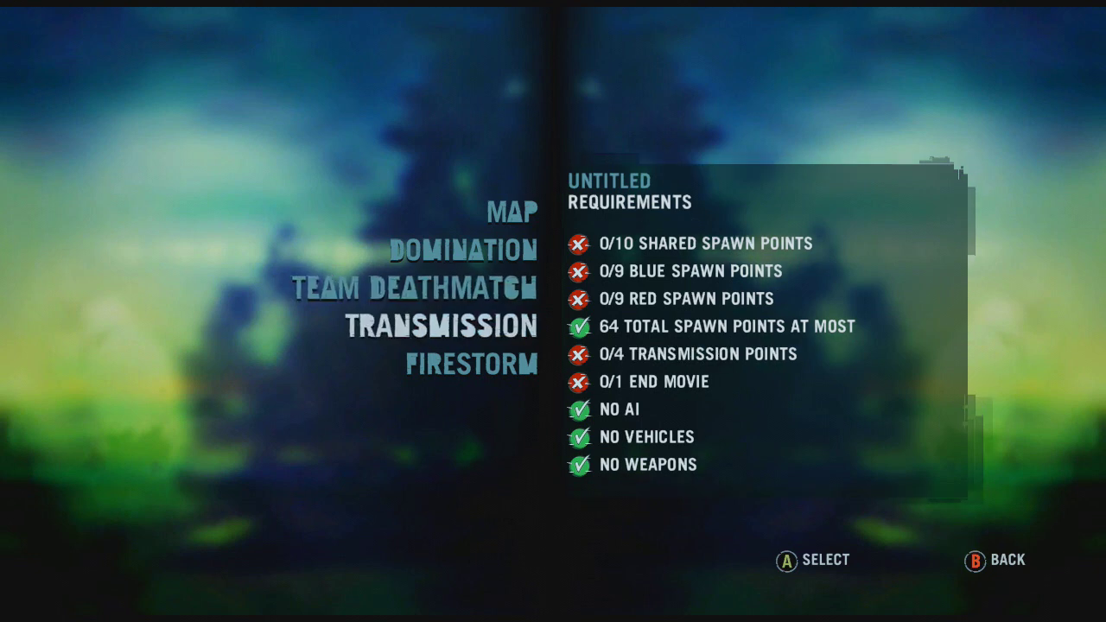
key("Escape")
key("Escape")
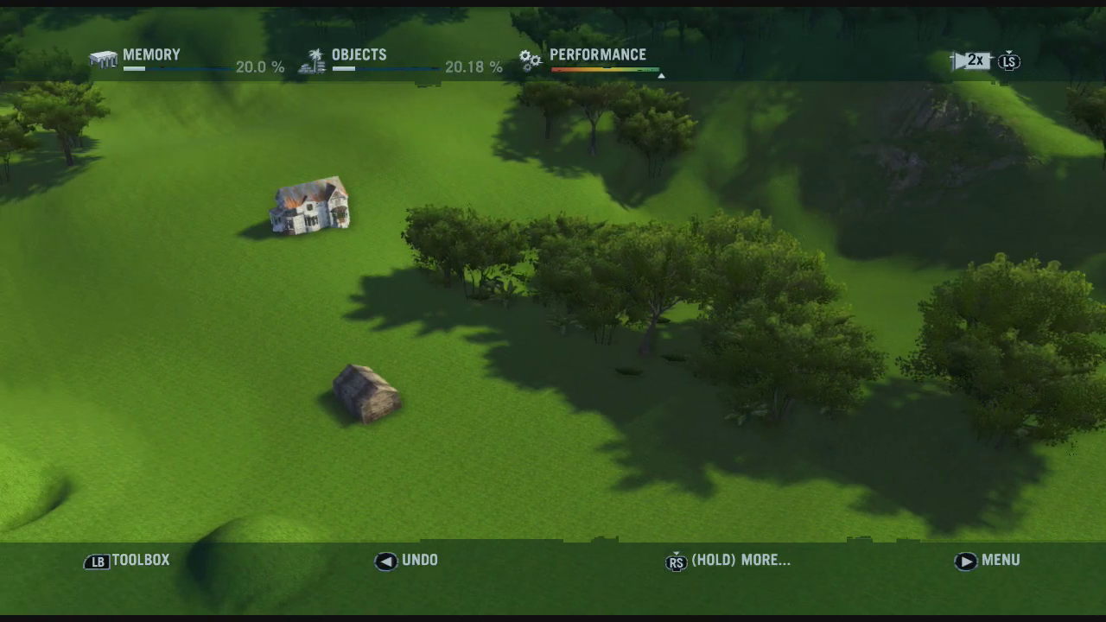
Step: Choose the tool for adding new objects and return to the main object categories
key("Tab")
key("Right")
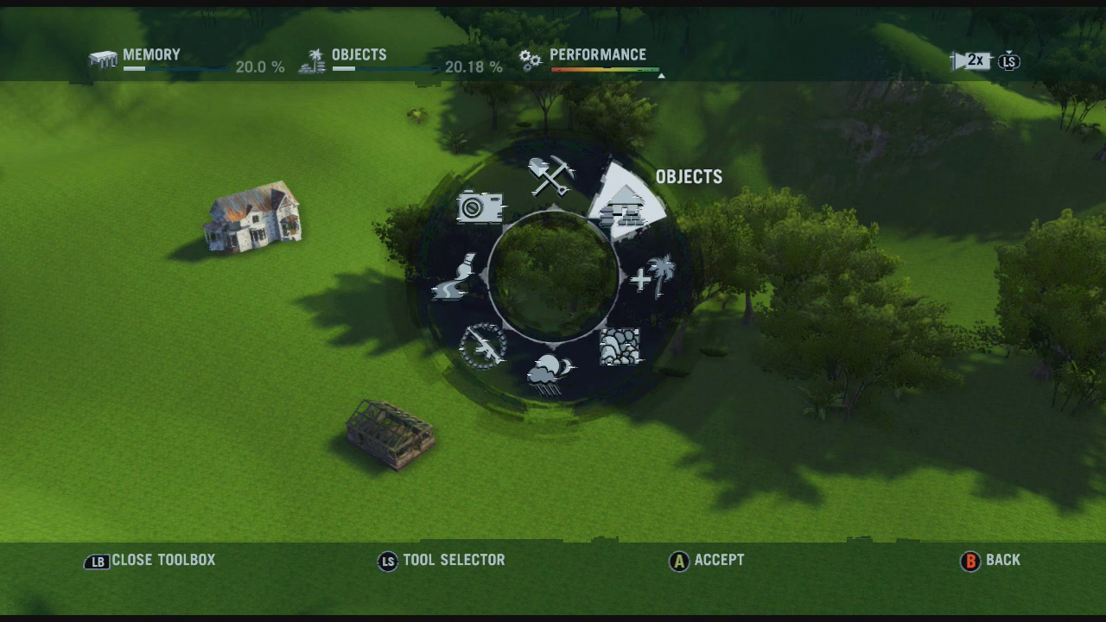
key("Left")
key("Right")
key("Return")
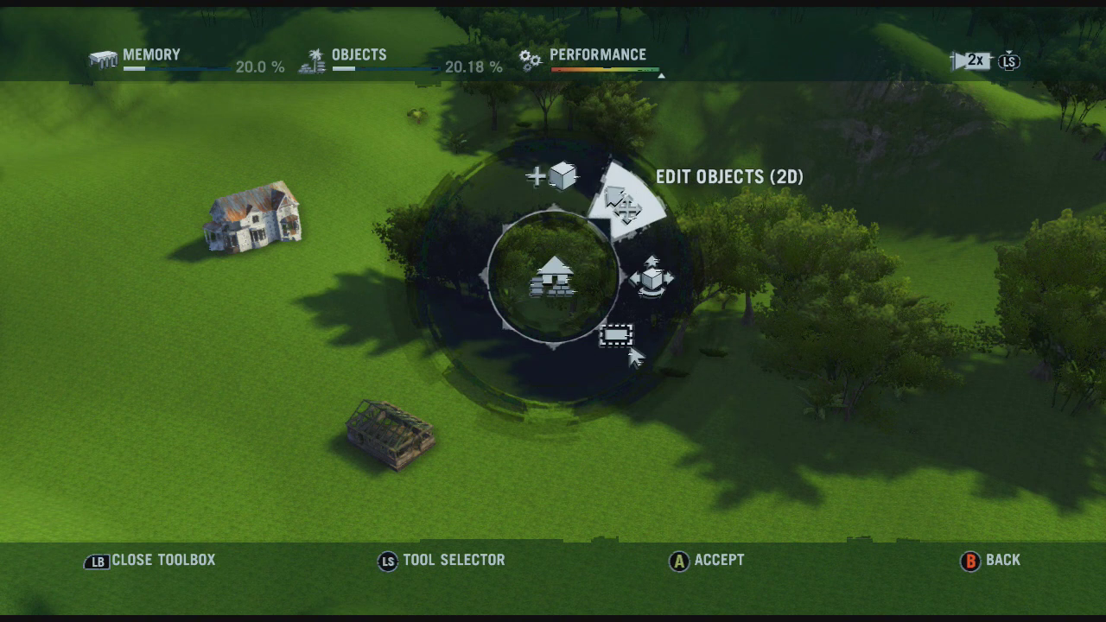
key("Up")
key("Return")
key("Escape")
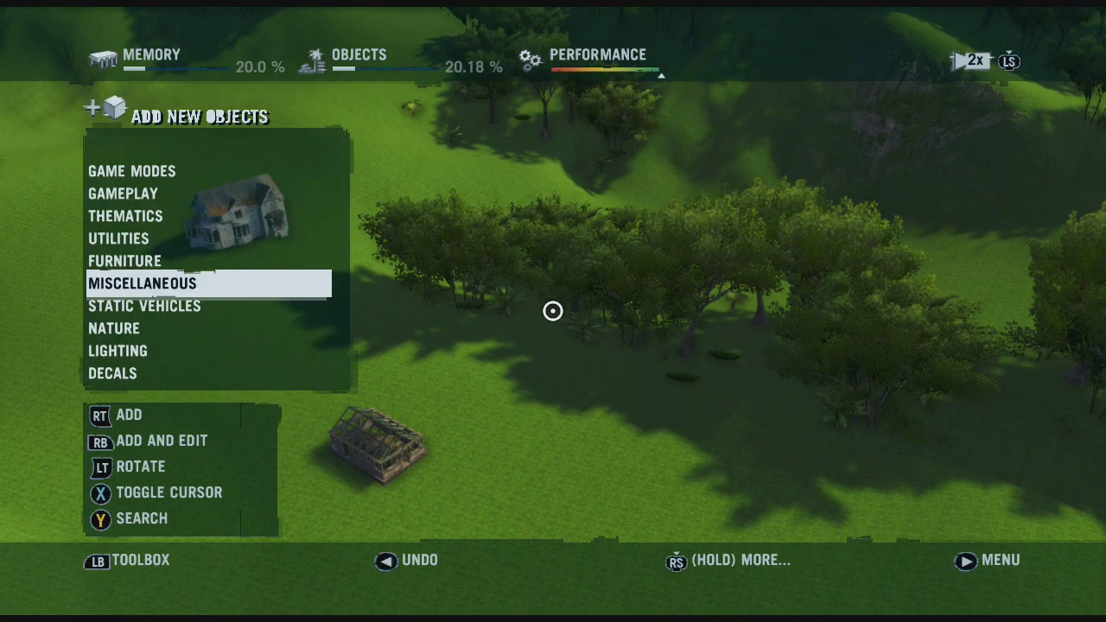
Step: Browse the Gameplay and Game Modes categories and open the Team Deathmatch objects
key("Up")
key("Up")
key("Up")
key("Up")
key("Return")
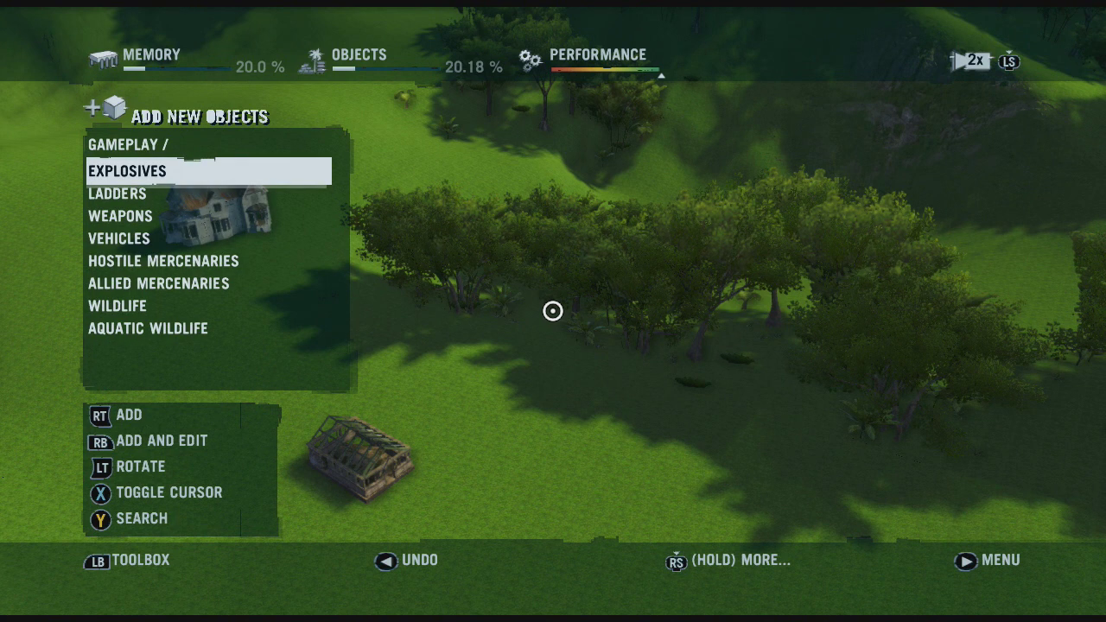
key("Down")
key("Down")
key("Escape")
key("Up")
key("Return")
key("Down")
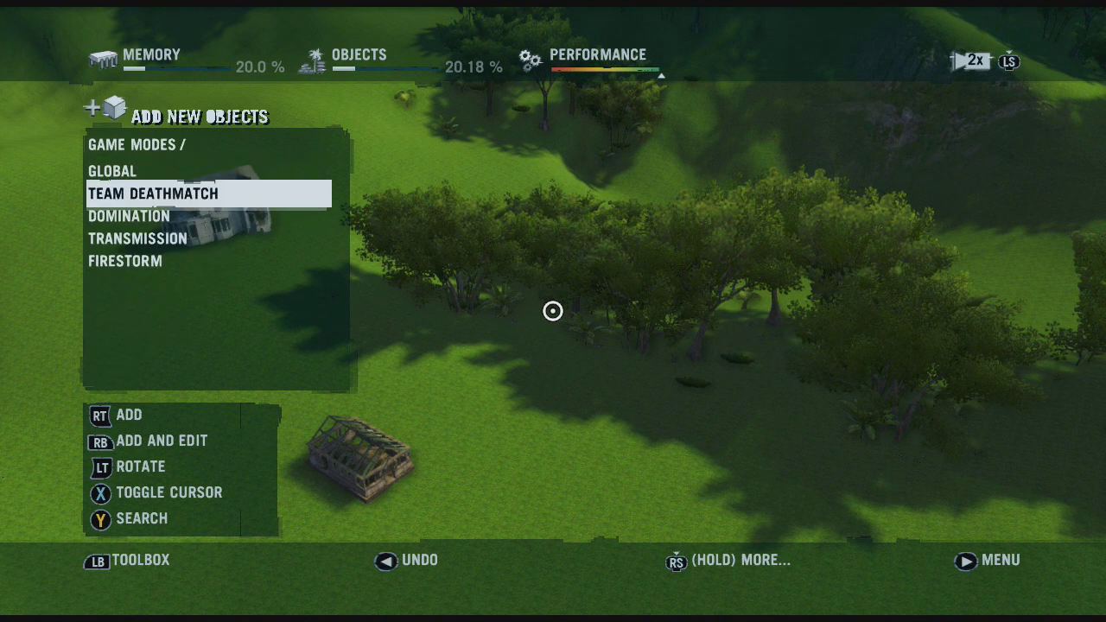
key("Return")
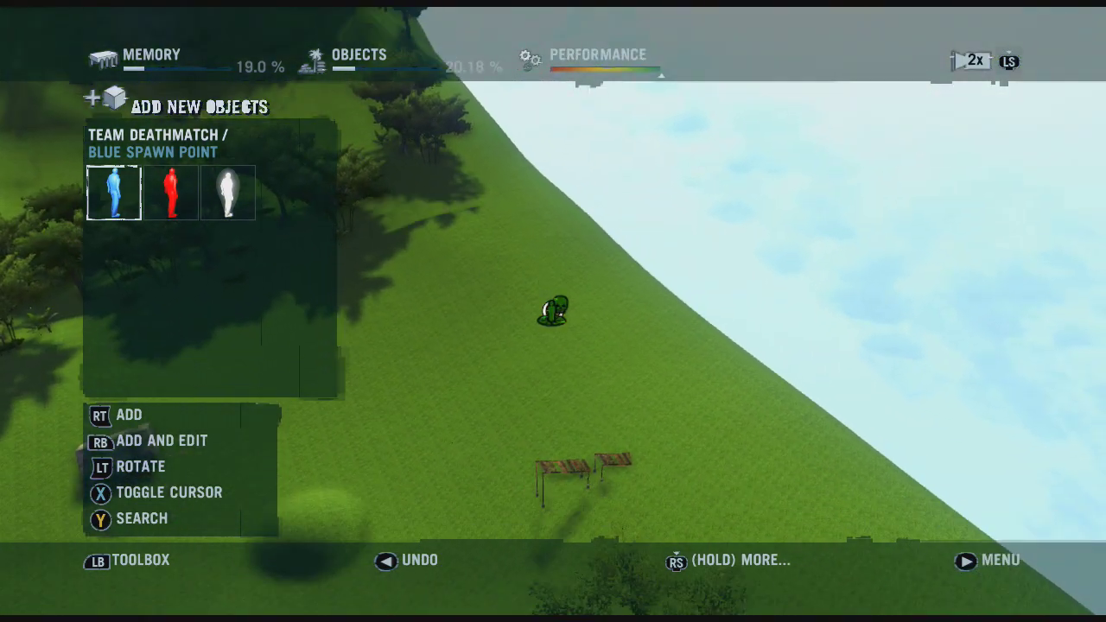
Step: Scatter a group of Team Deathmatch blue spawn points around the wooden platforms near the edge of the land
left_click(553, 311)
left_click(553, 311)
left_click(553, 311)
left_click(553, 311)
left_click(553, 311)
left_click(553, 311)
left_click(553, 311)
left_click(553, 311)
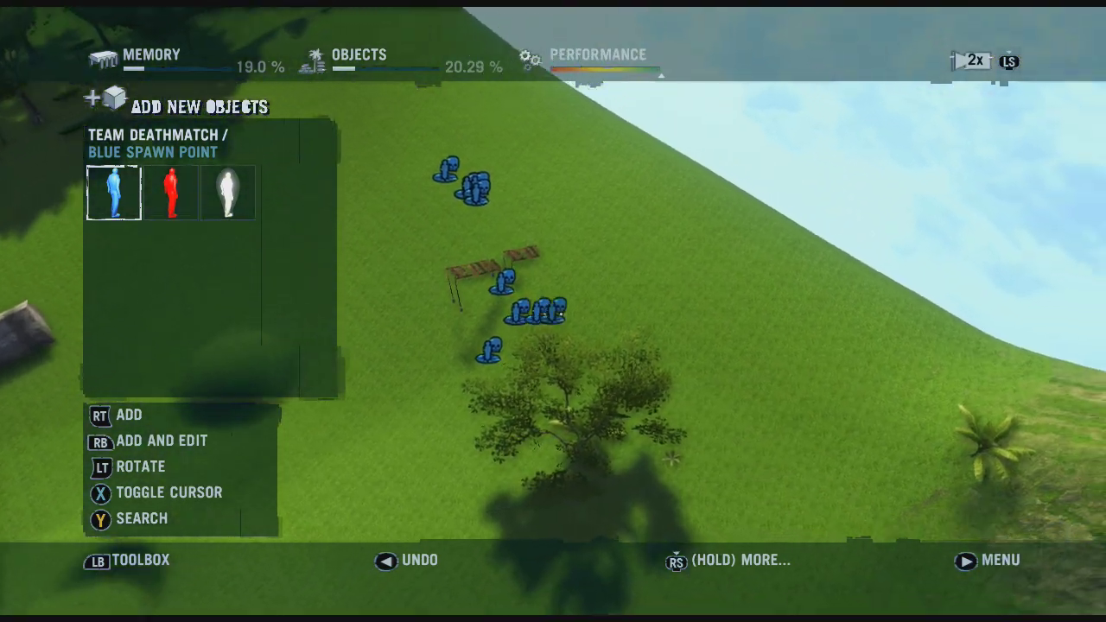
left_click(553, 311)
left_click(553, 312)
left_click(553, 311)
left_click(553, 311)
left_click(553, 311)
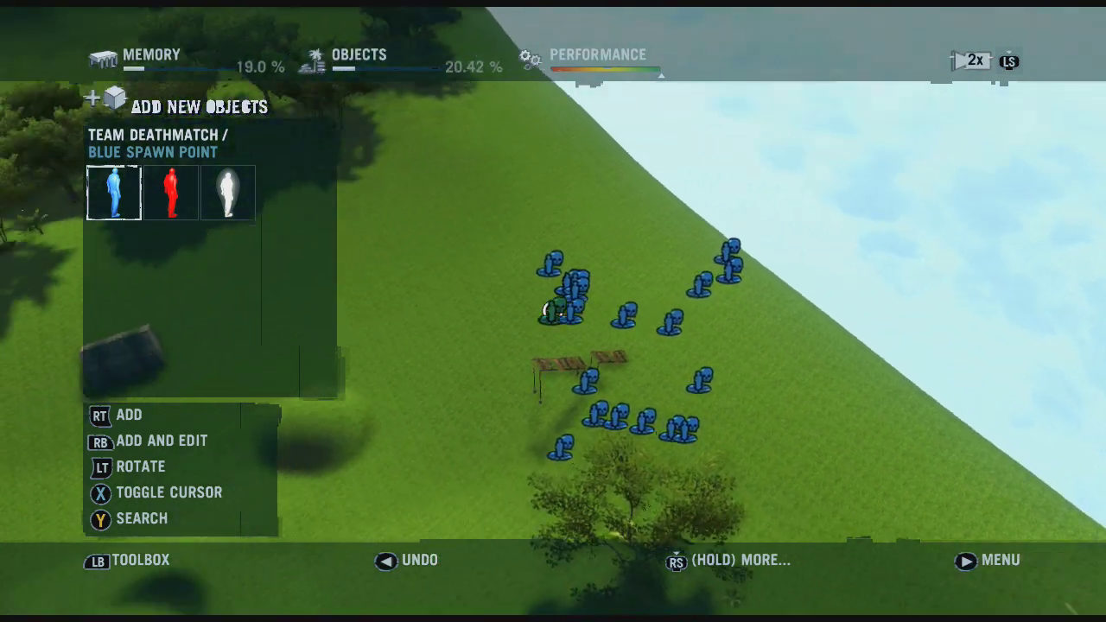
left_click(553, 311)
left_click(553, 311)
Step: Scatter a group of Team Deathmatch red spawn points on the grass below the rocky cliff beside the trees
key("Right")
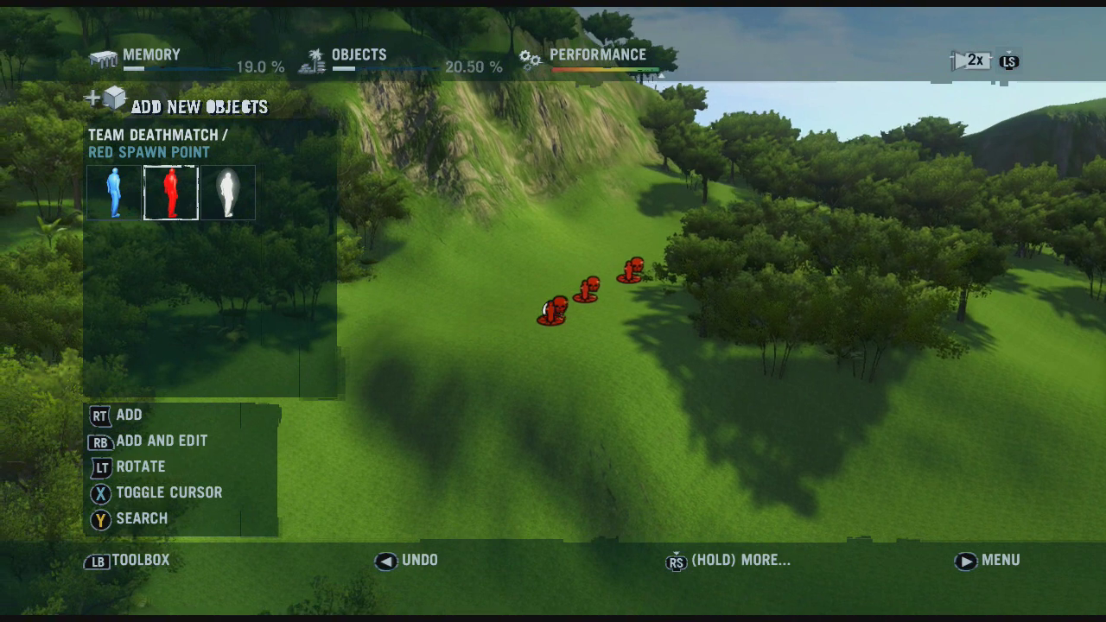
left_click(553, 311)
left_click(553, 311)
left_click(553, 311)
left_click(553, 311)
left_click(553, 311)
left_click(553, 311)
left_click(553, 311)
left_click(553, 311)
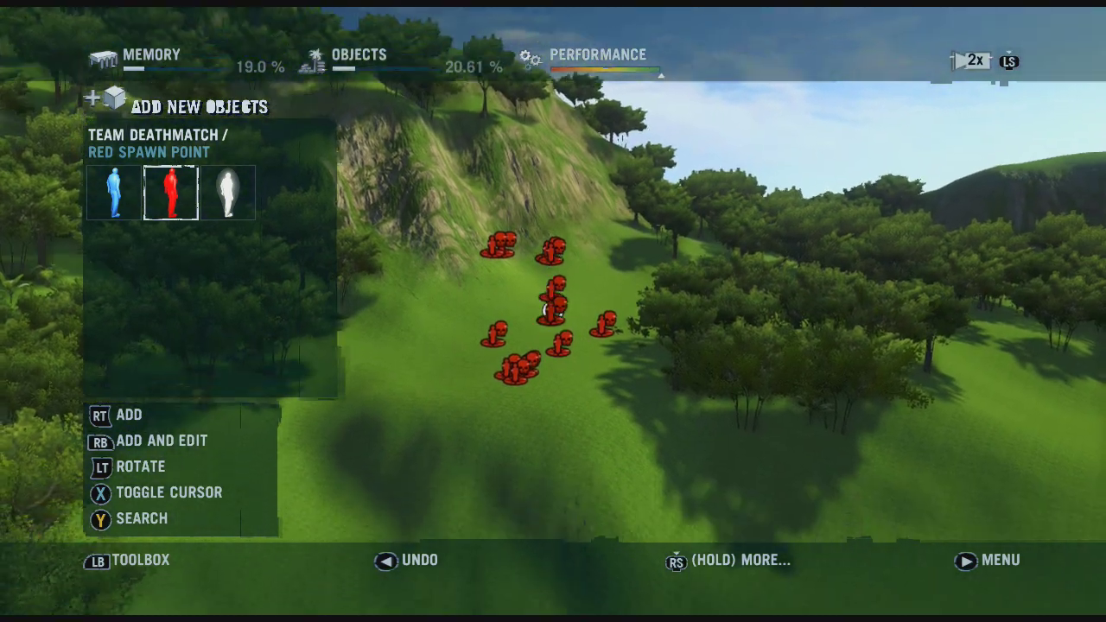
Step: Spread Team Deathmatch shared spawn points across the open grass and among the trees in the rest of the map
key("Right")
left_click(553, 311)
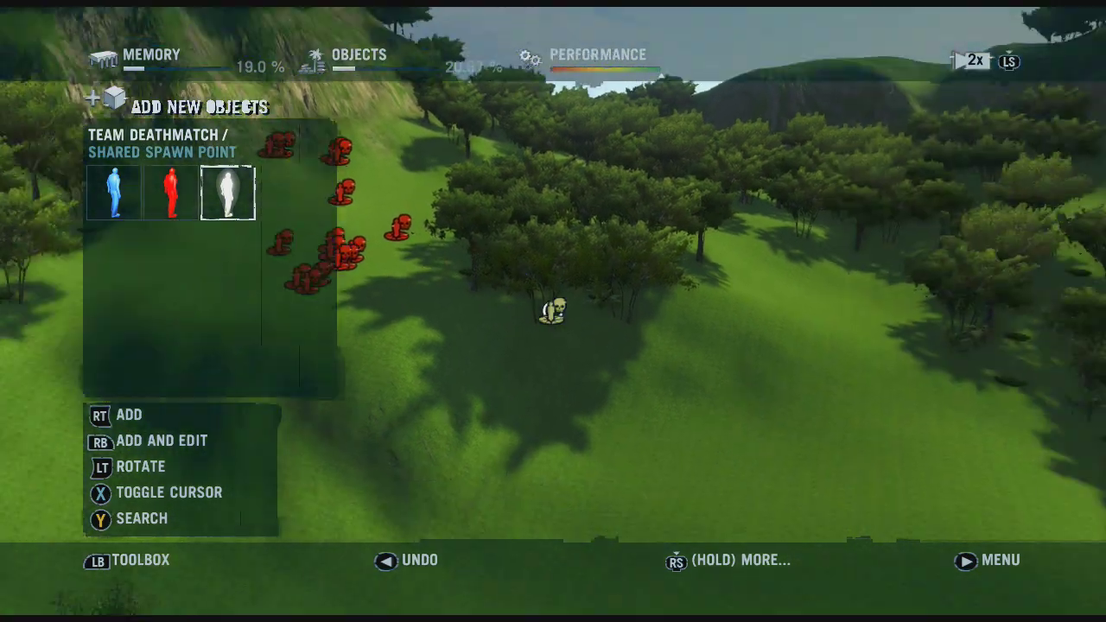
left_click(553, 311)
left_click(553, 311)
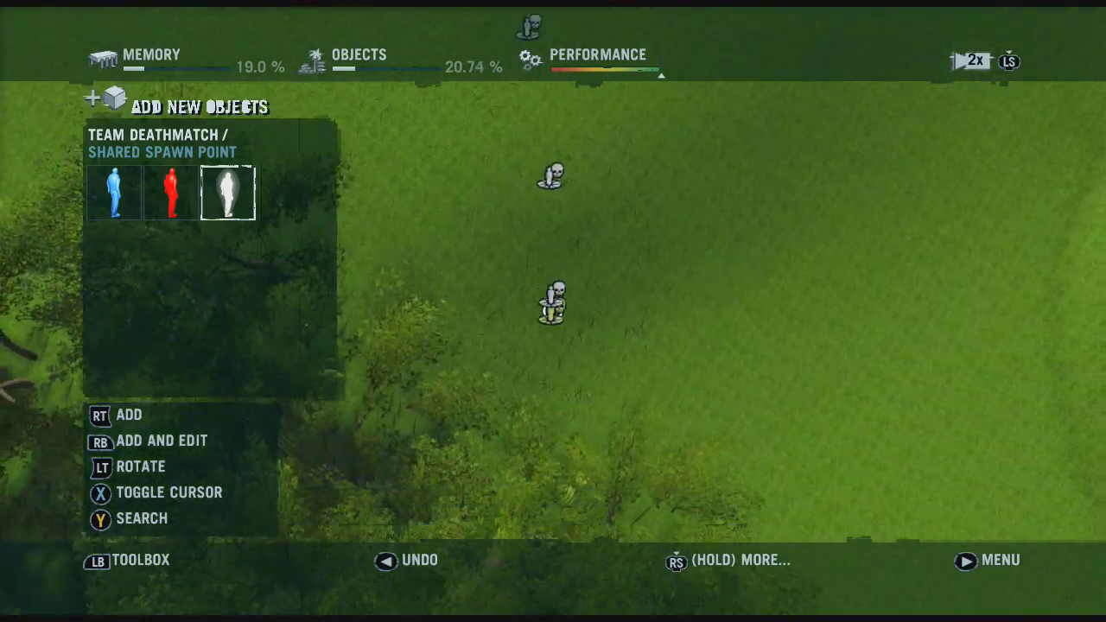
left_click(553, 311)
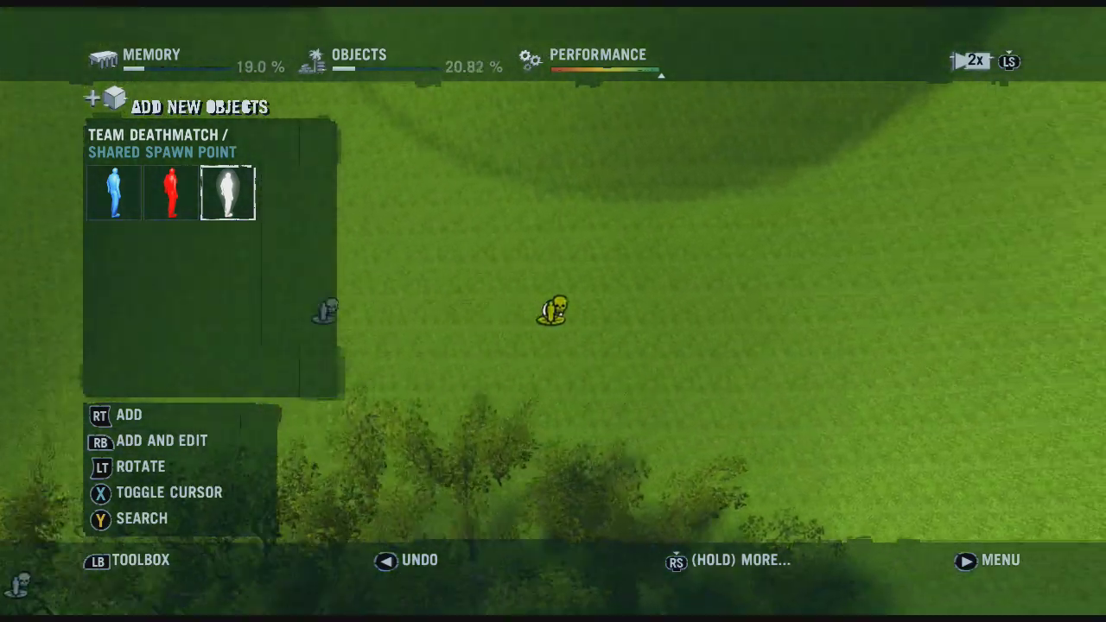
left_click(552, 311)
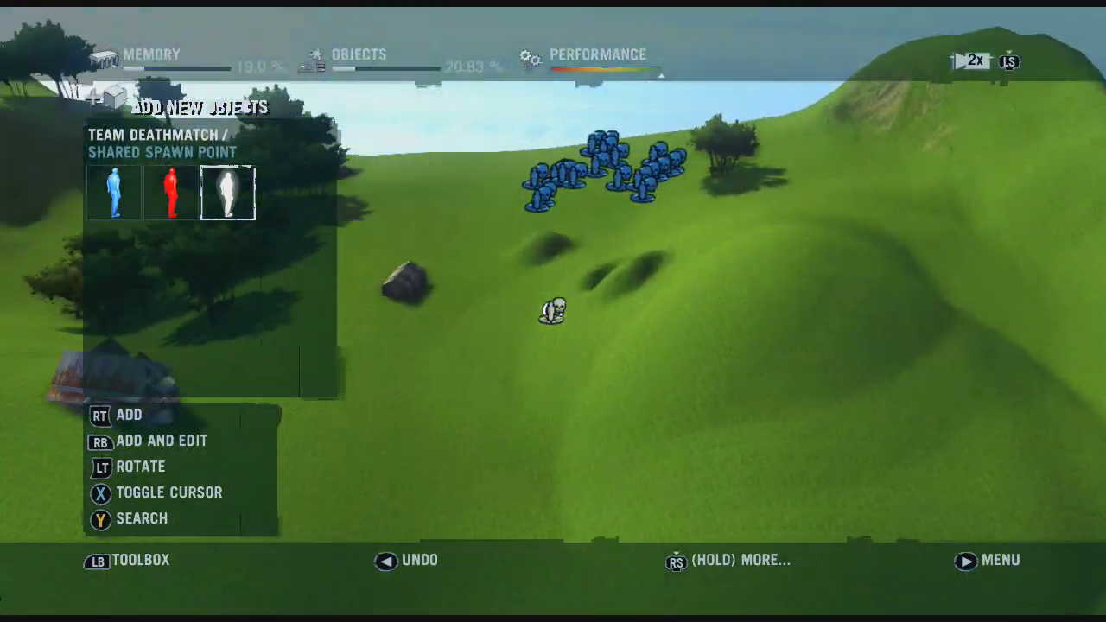
left_click(553, 311)
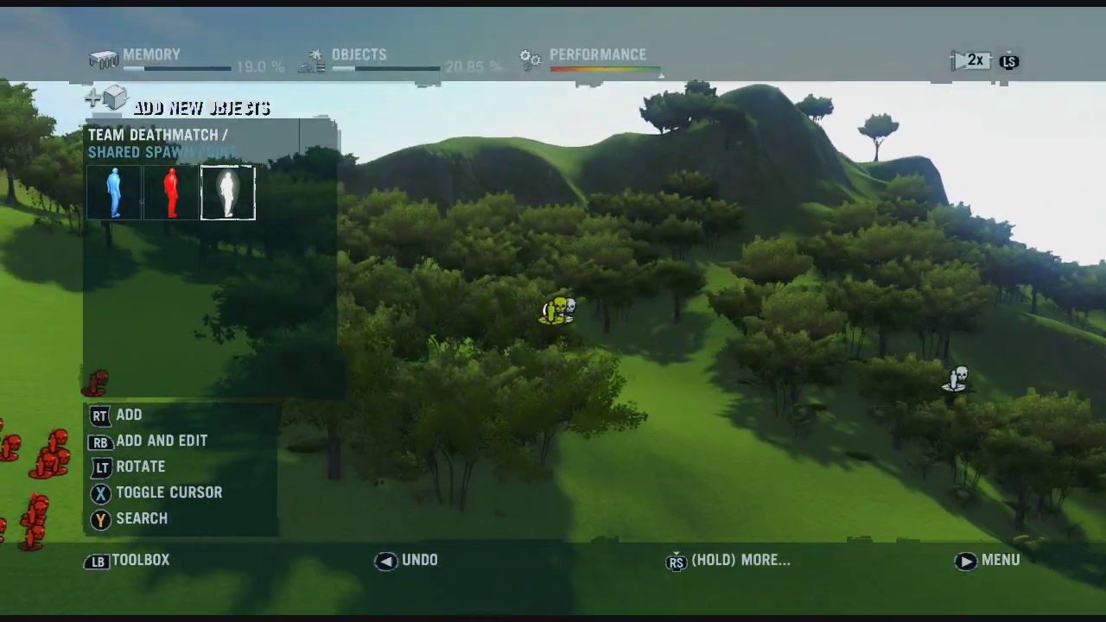
left_click(553, 311)
left_click(553, 311)
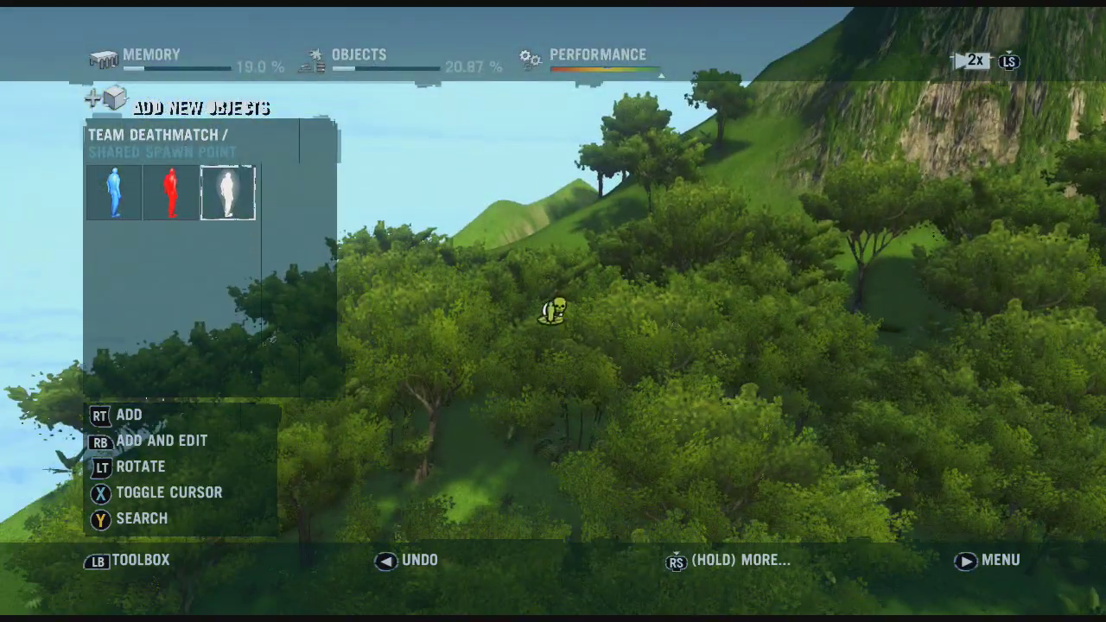
left_click(553, 311)
left_click(553, 311)
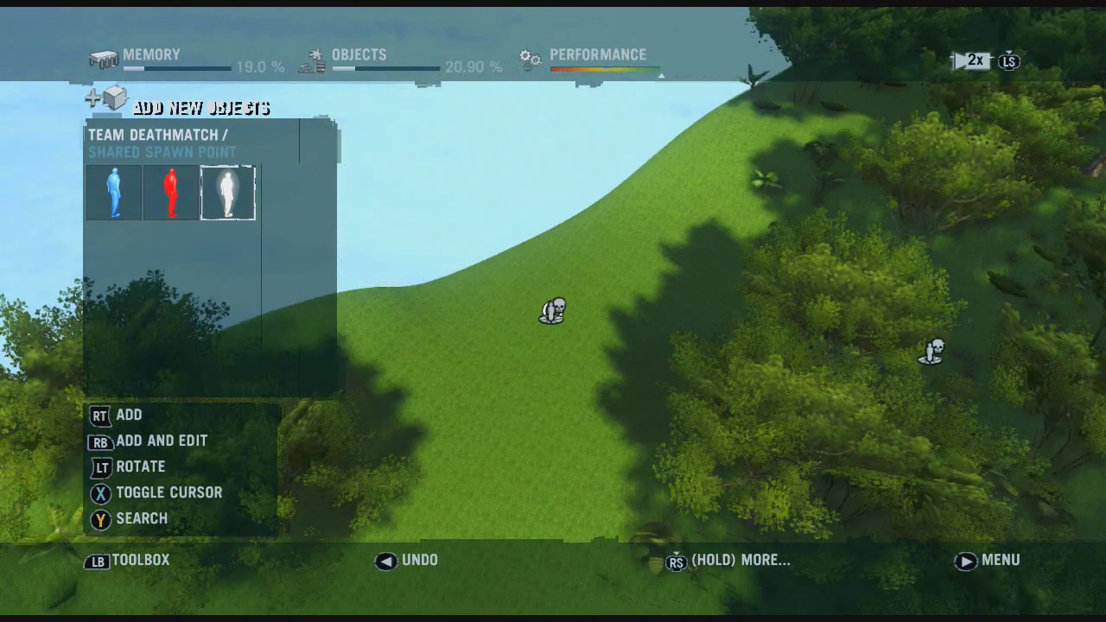
left_click(553, 311)
key("Escape")
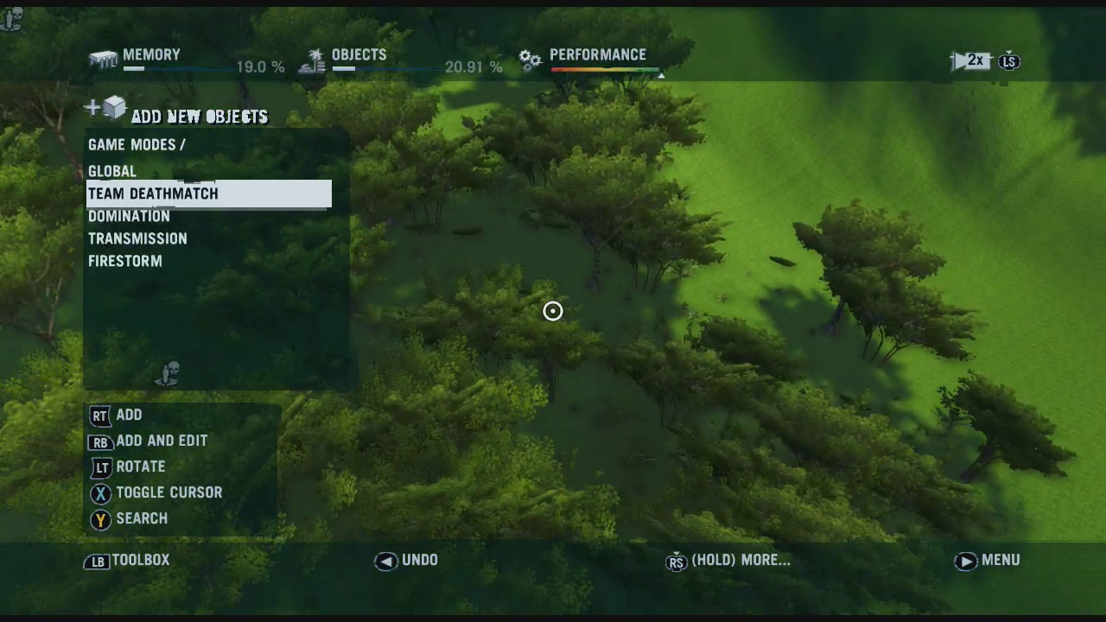
Step: Look over the Thematics object categories and open the Town objects
key("Escape")
key("Down")
key("Down")
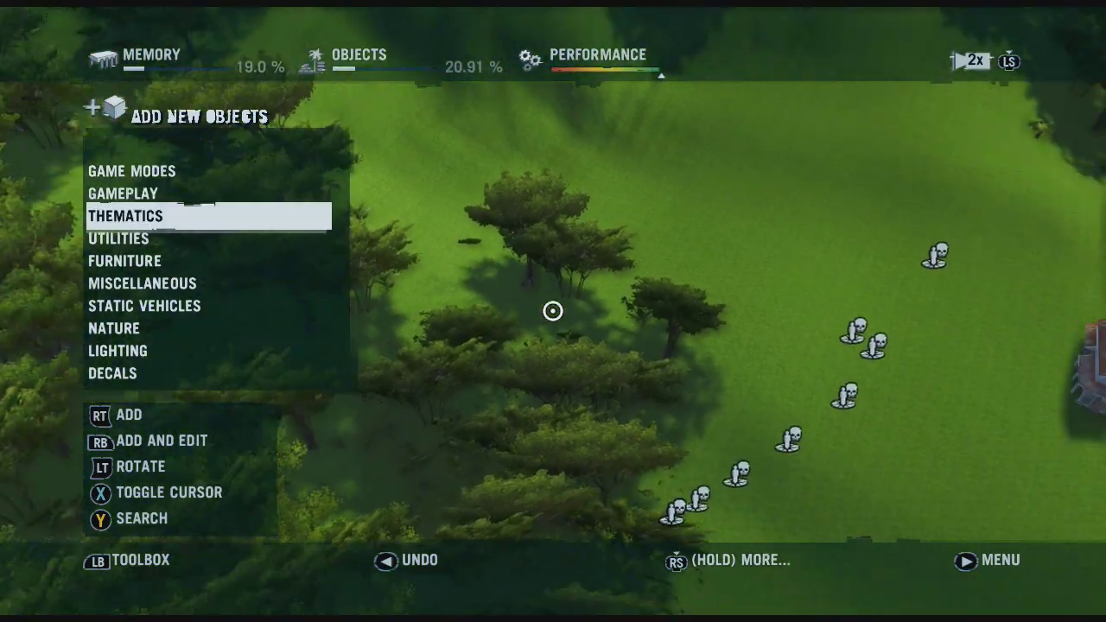
key("Return")
key("Down")
key("Down")
key("Up")
key("Up")
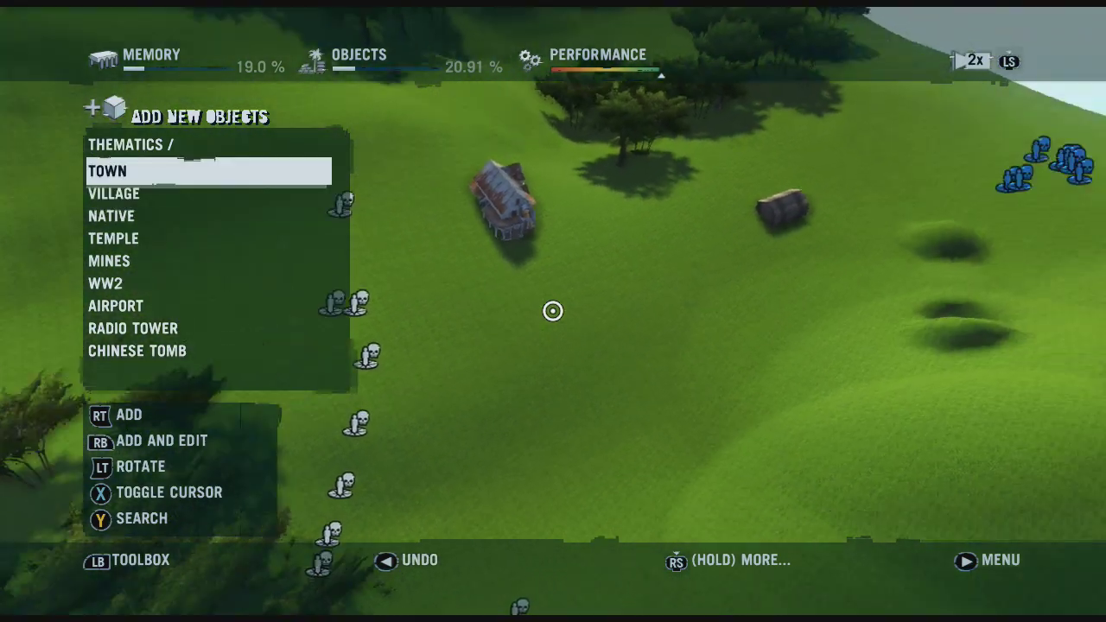
key("Return")
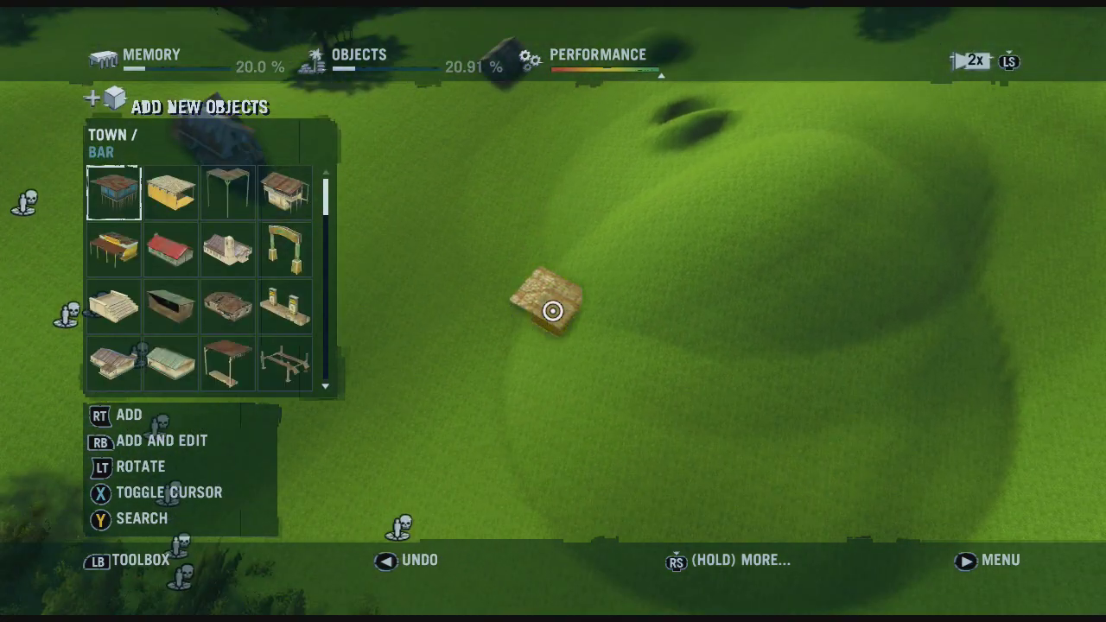
Step: Place a cluster of town buildings on the large grassy mound, including a Bike House and two Gas Station 02 buildings
key("Right")
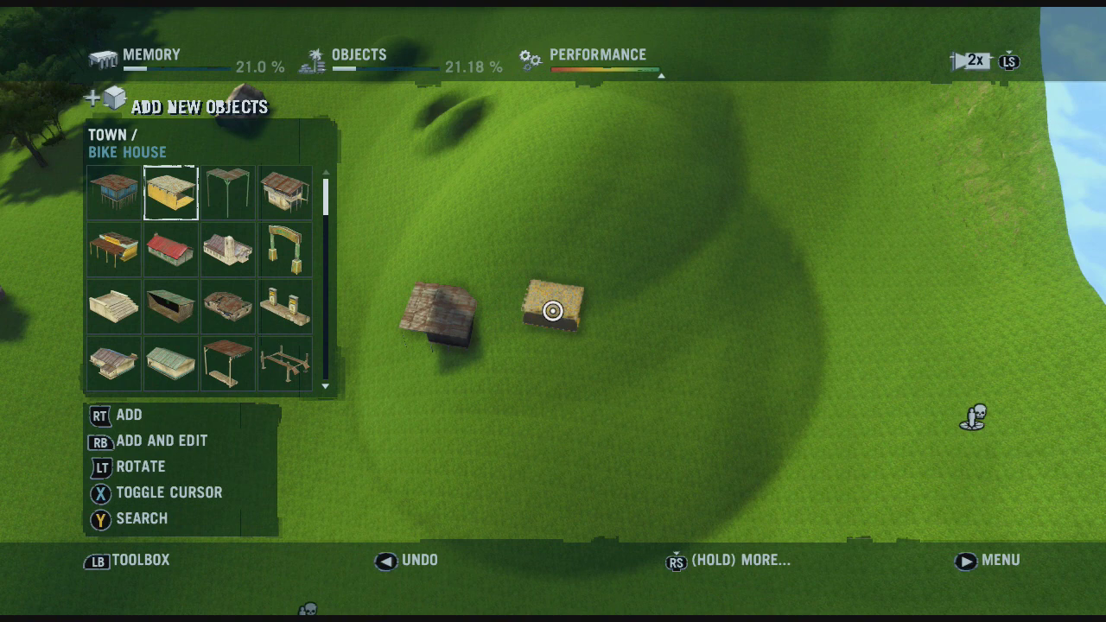
left_click(553, 311)
key("Down")
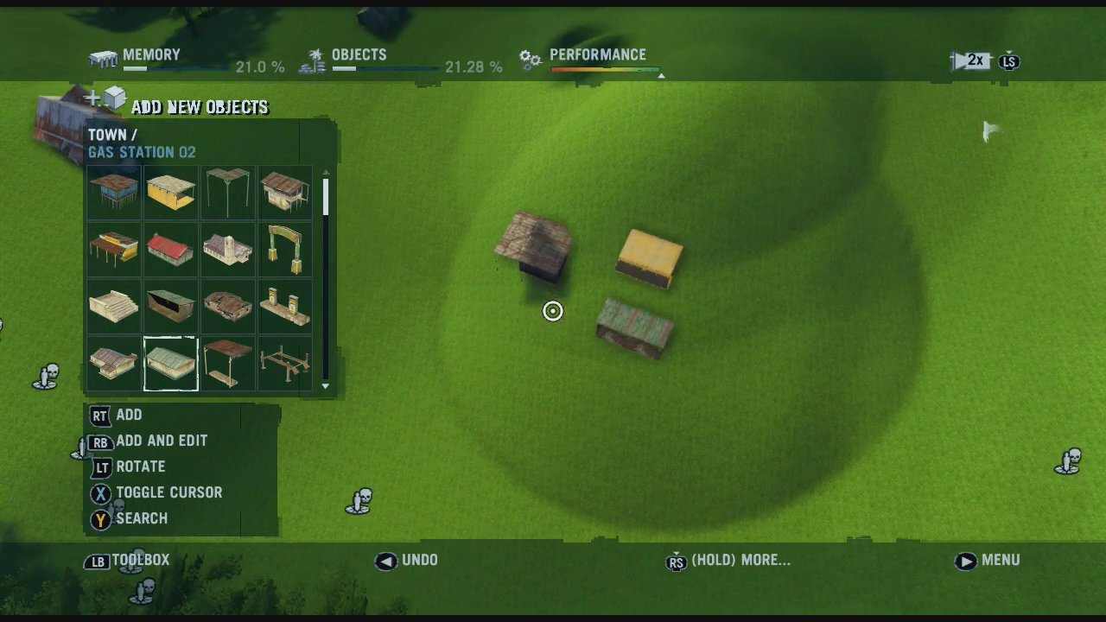
left_click(553, 311)
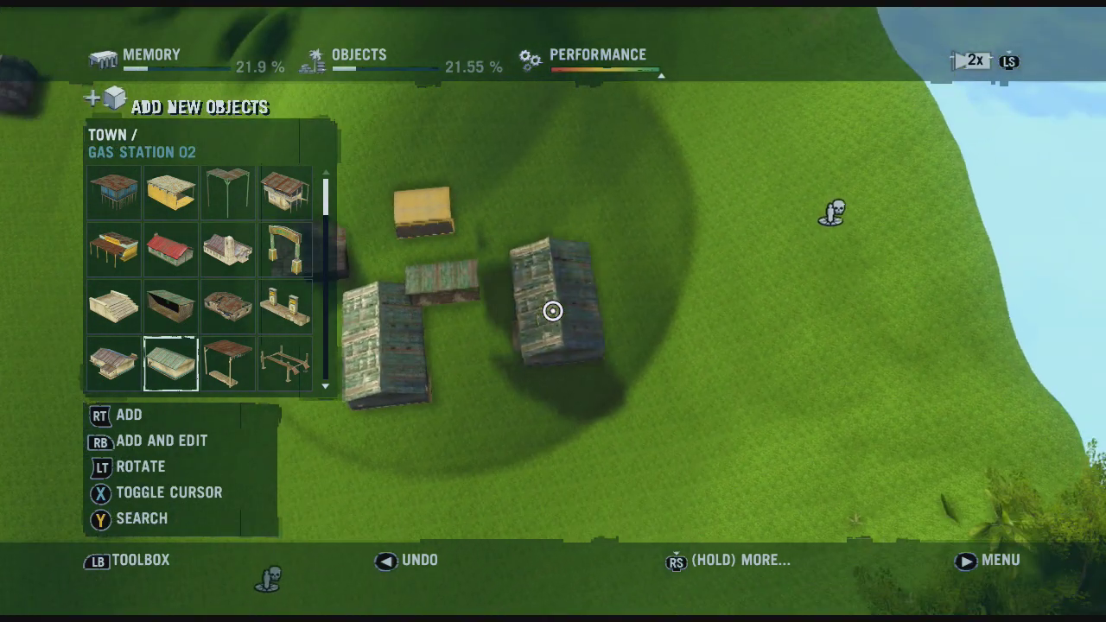
left_click(553, 311)
key("Escape")
Step: Open the Temple objects and browse through them and the remaining thematic categories down to Chinese Tomb
key("Down")
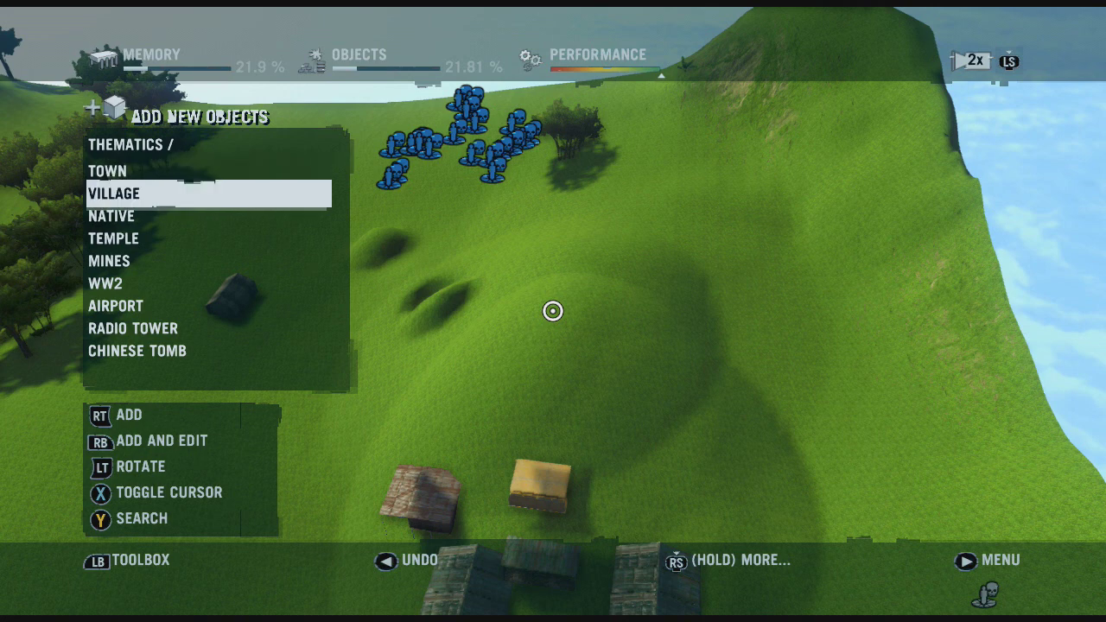
key("Down")
key("Down")
key("Return")
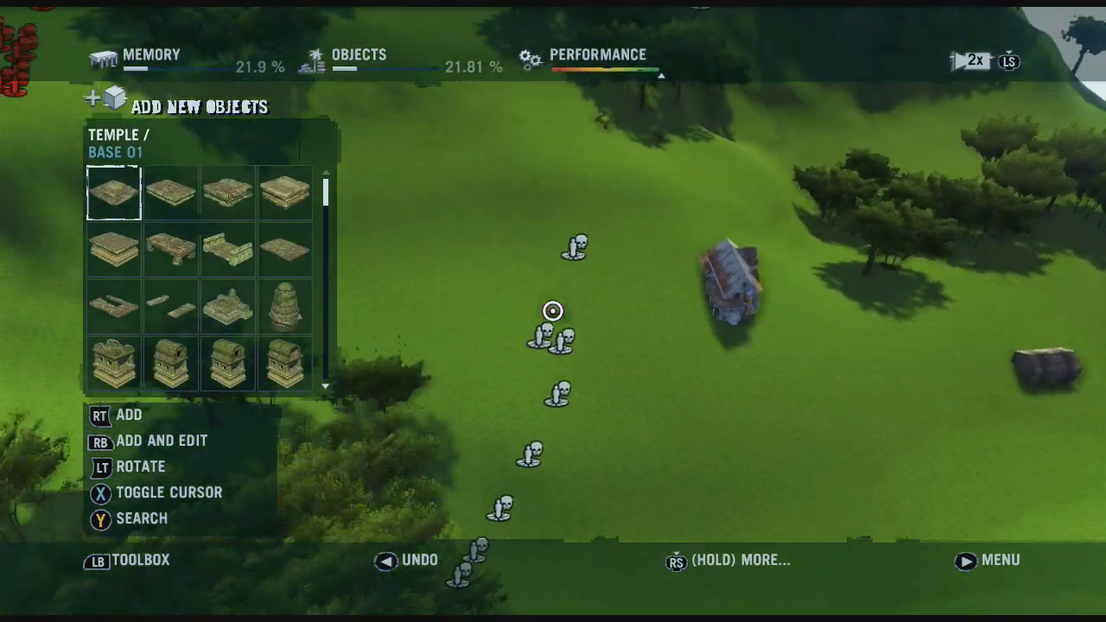
key("Down")
key("Down")
key("Down")
key("Down")
key("Down")
key("Down")
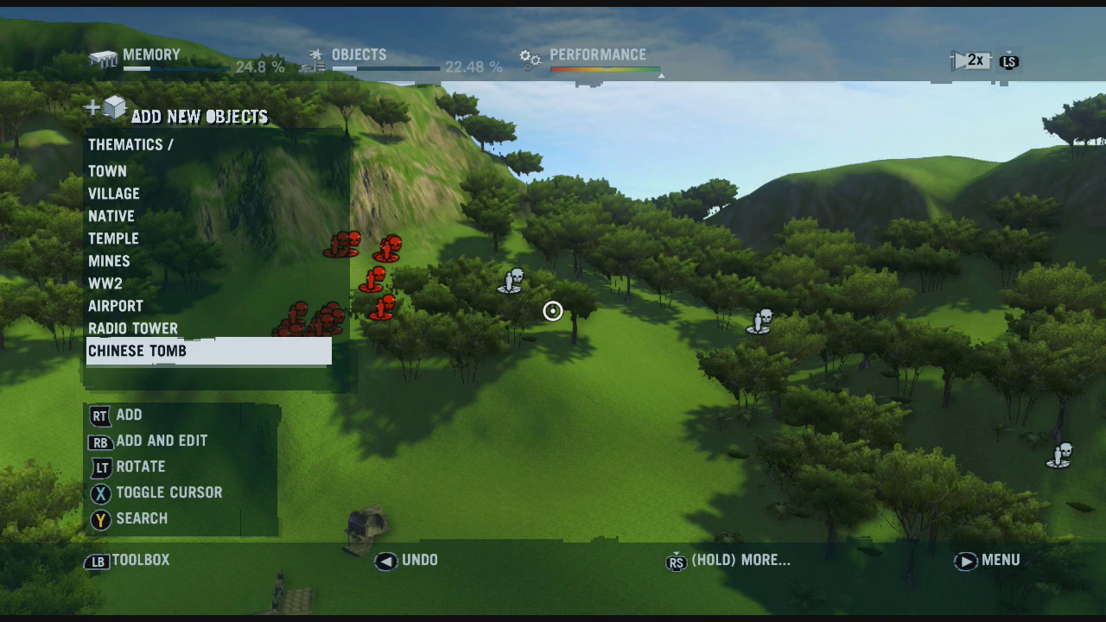
Step: Look through the object categories under Utilities, from Accessories down to Posts
key("Down")
key("Up")
key("Down")
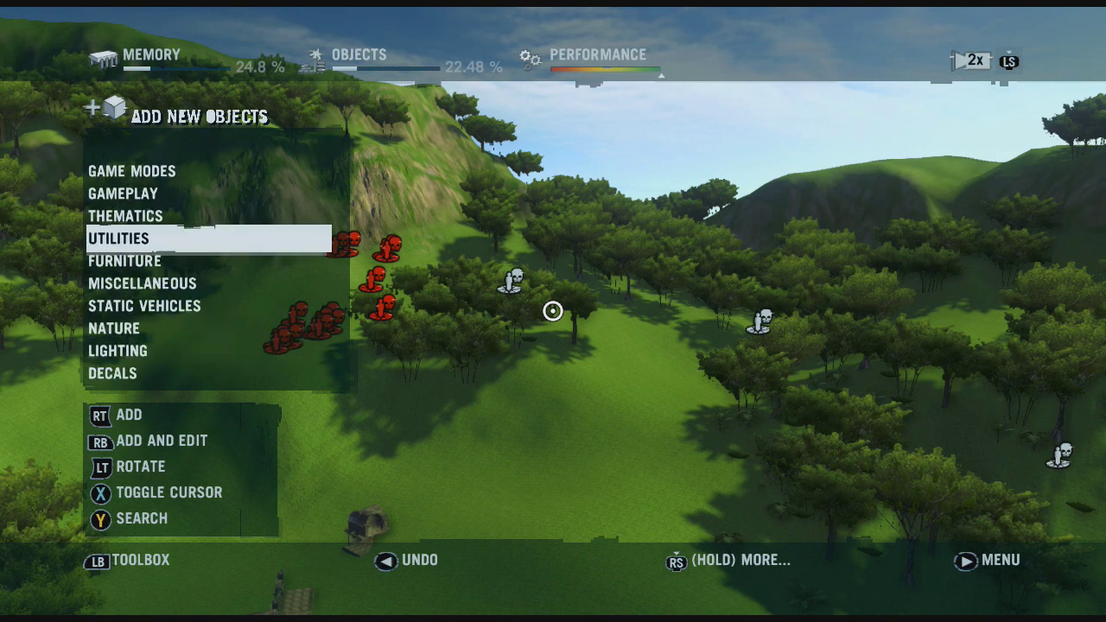
key("Right")
key("Down")
key("Down")
key("Down")
key("Down")
key("Down")
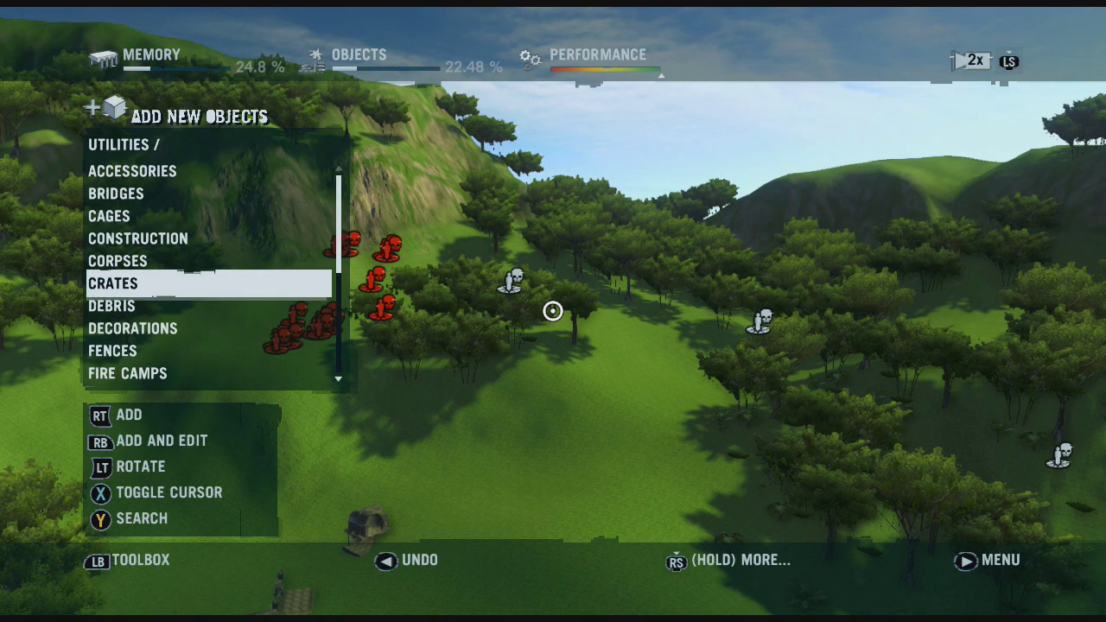
key("Up")
key("Down")
key("Down")
key("Down")
key("Up")
key("Up")
key("Up")
key("Up")
key("Up")
key("Up")
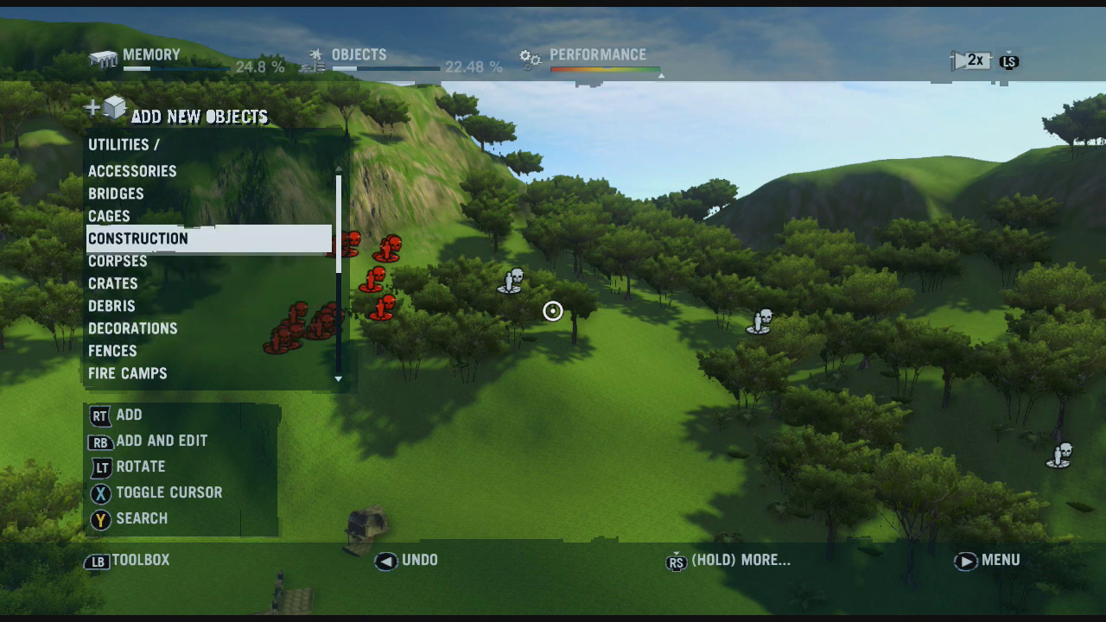
key("Down")
key("Down")
key("Down")
key("Down")
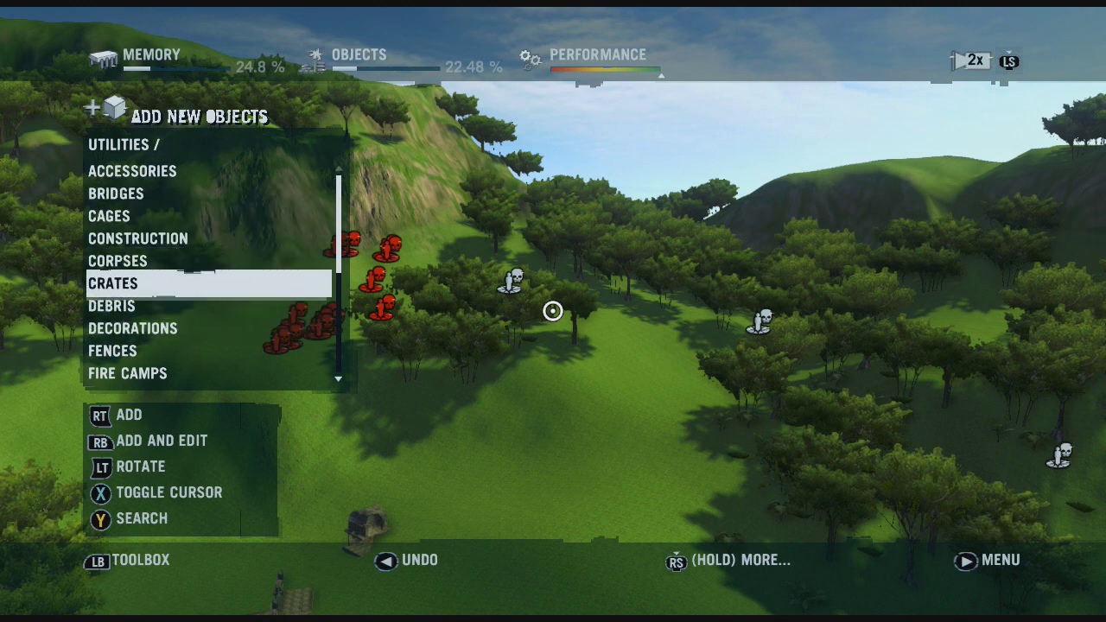
key("Down")
key("Down")
key("Down")
key("Down")
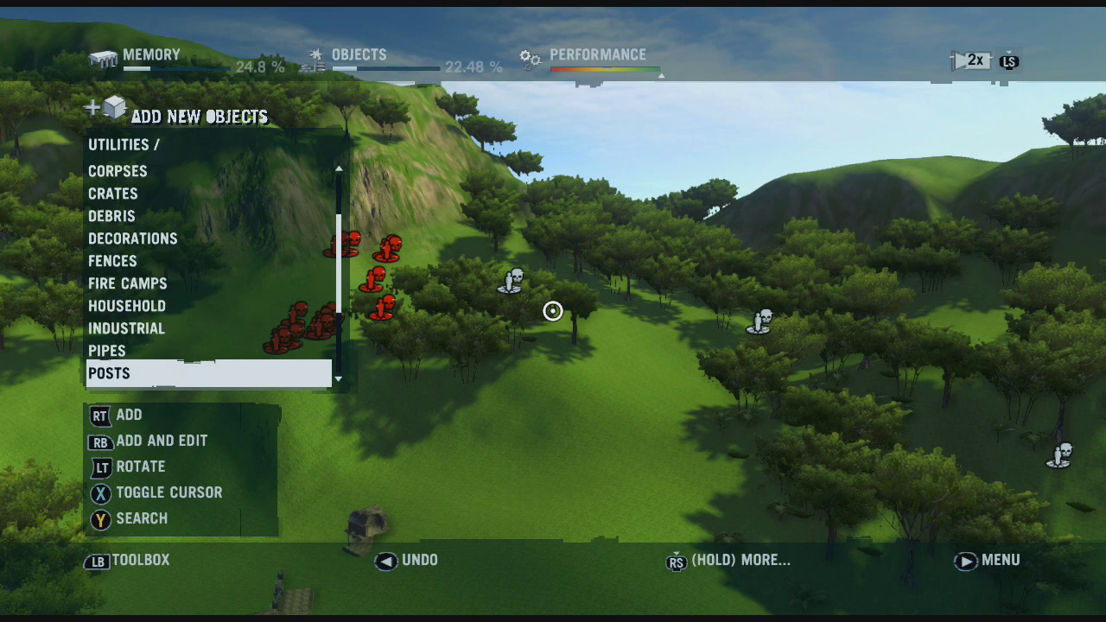
Step: Open the Household objects under Utilities and look through the available items
key("Up")
key("Up")
key("Up")
key("Return")
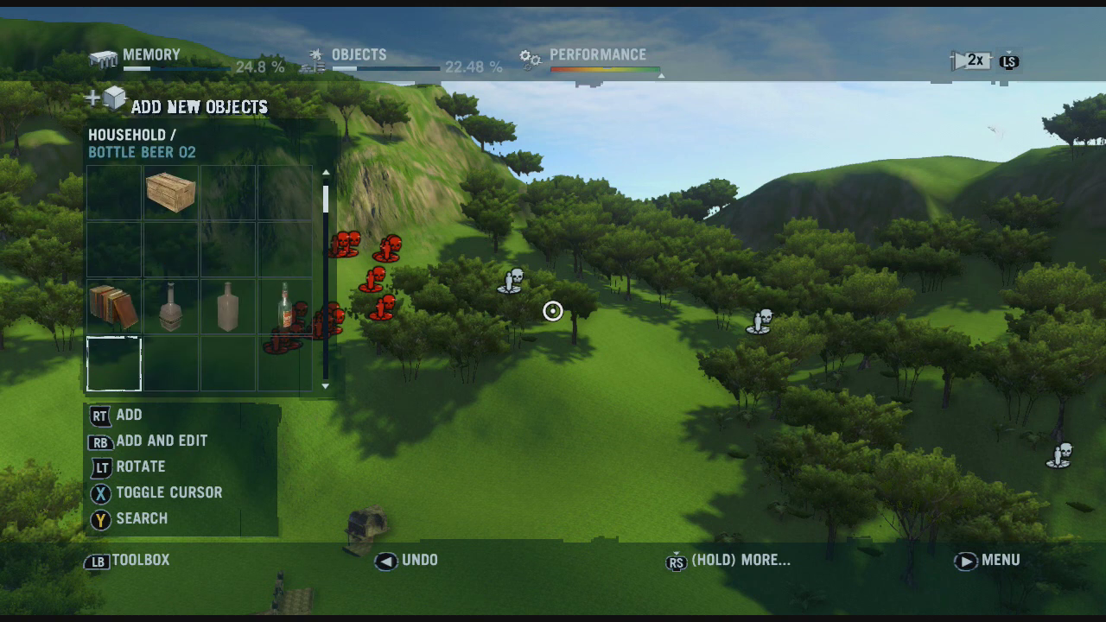
key("Escape")
Step: Leave the object categories and start testing the map in first person
key("Escape")
key("Down")
key("Down")
key("Down")
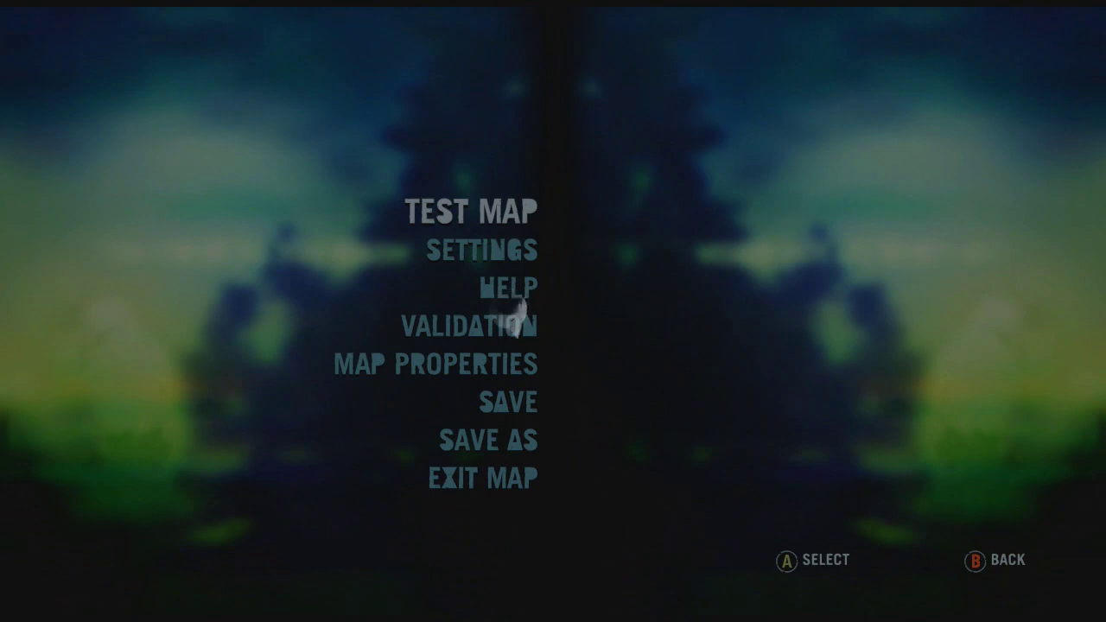
key("Return")
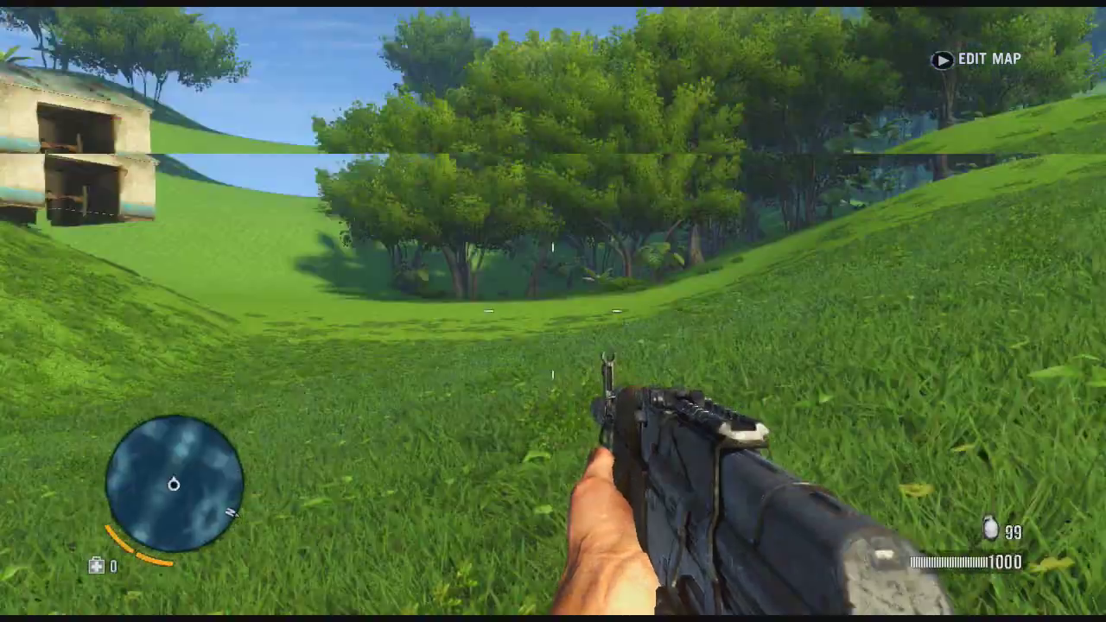